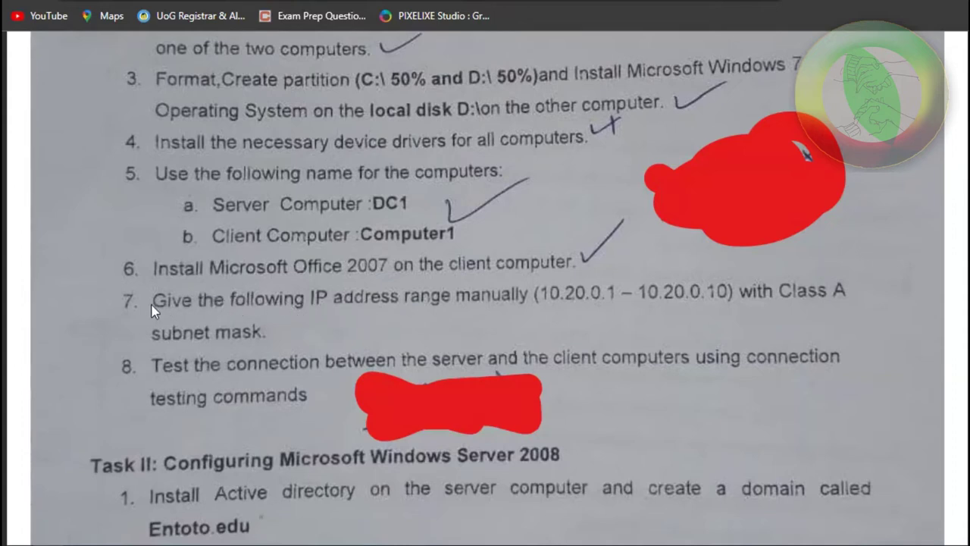
Switch to the Windows Server 2008 R2 virtual machine.
scroll(320, 324, "up", 3)
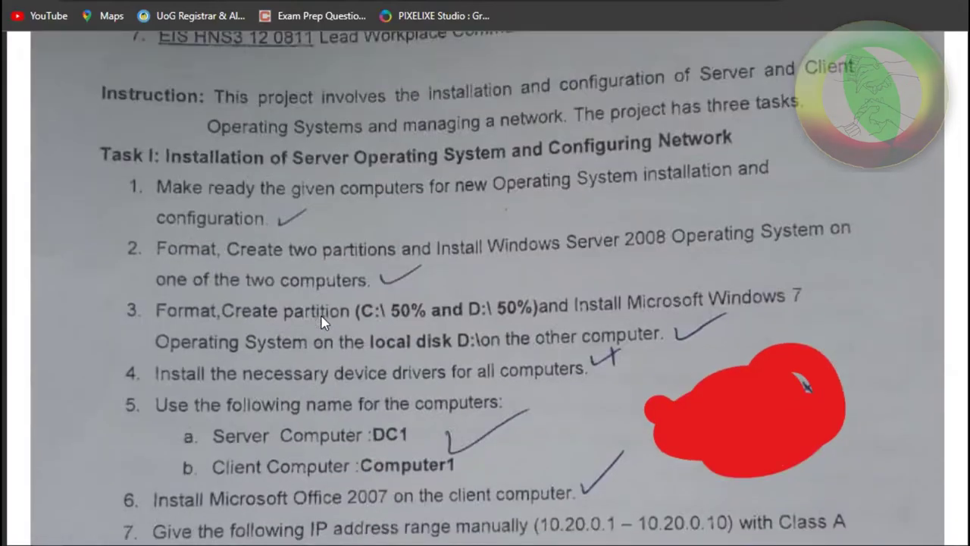
scroll(320, 324, "down", 3)
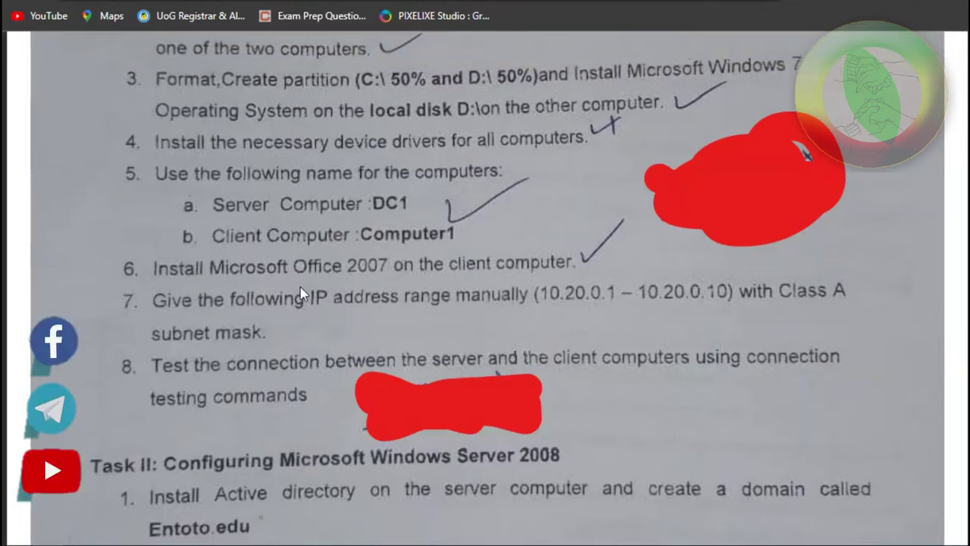
scroll(300, 303, "down", 3)
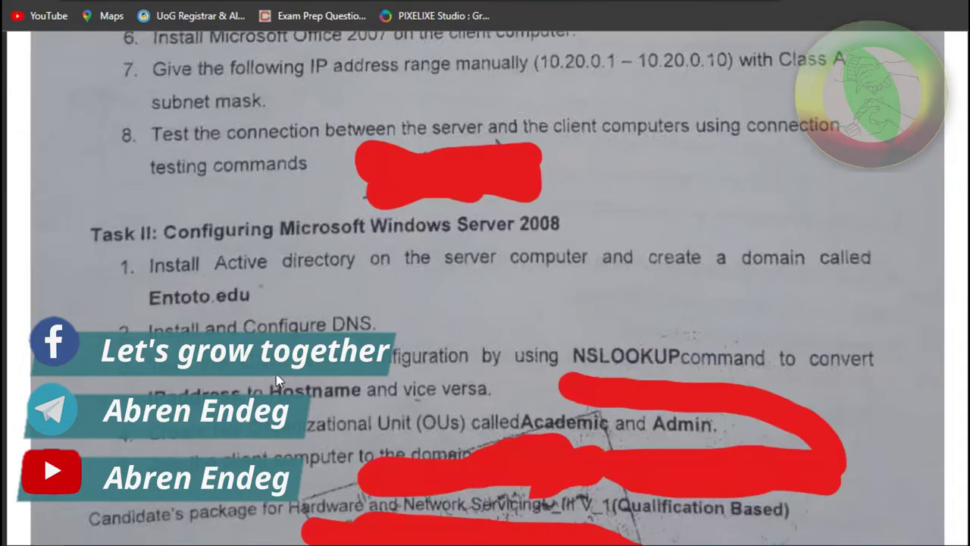
scroll(275, 374, "down", 1)
scroll(276, 374, "up", 3)
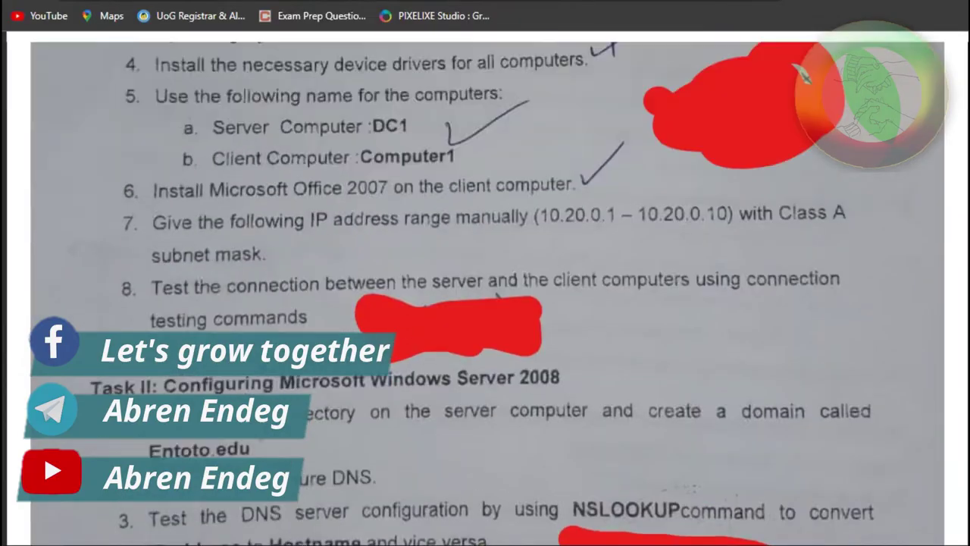
scroll(478, 313, "up", 1)
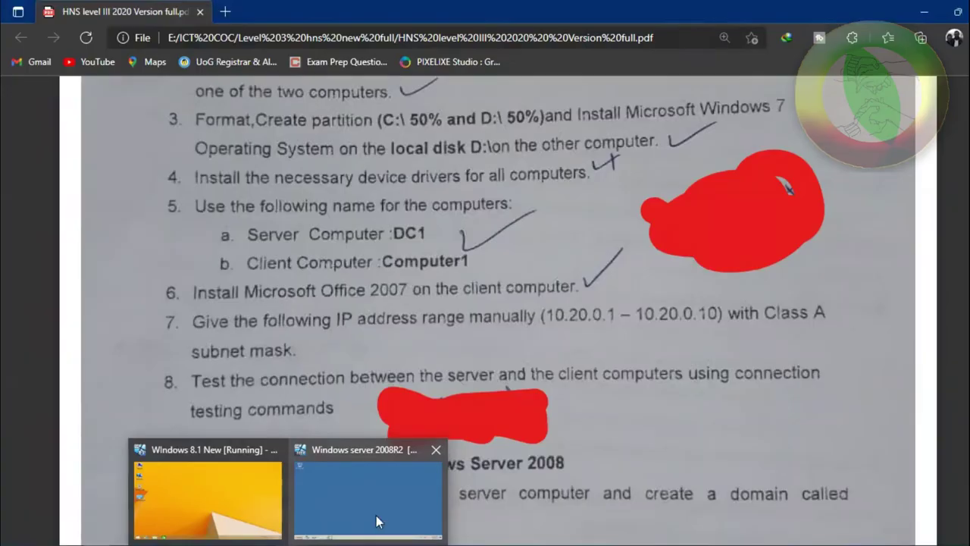
left_click(378, 521)
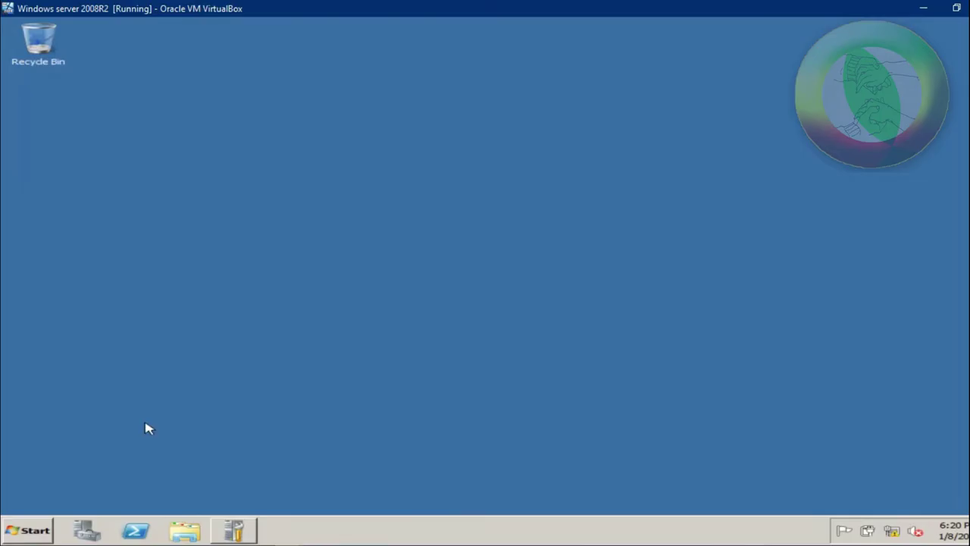
Open the server's Control Panel and go to Network and Internet's Network and Sharing Center.
left_click(28, 533)
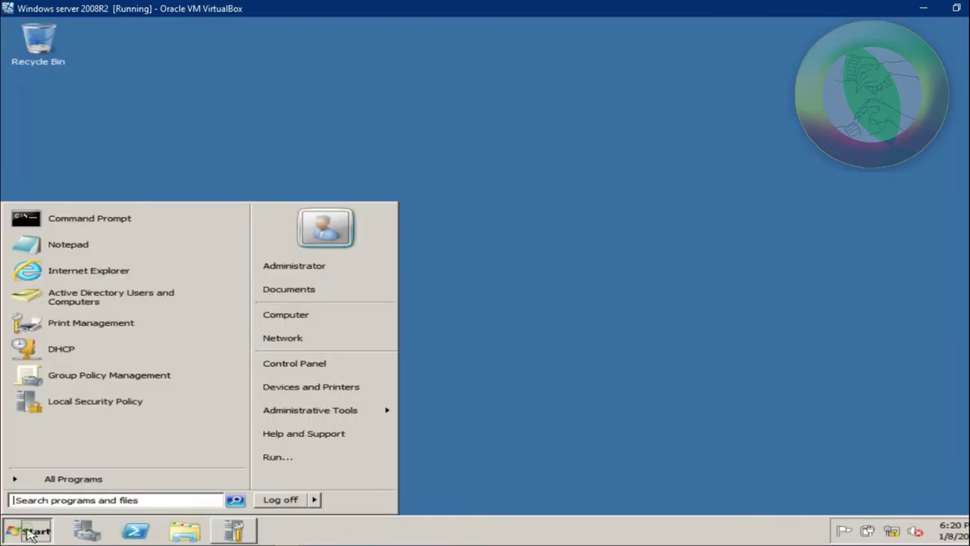
right_click(308, 366)
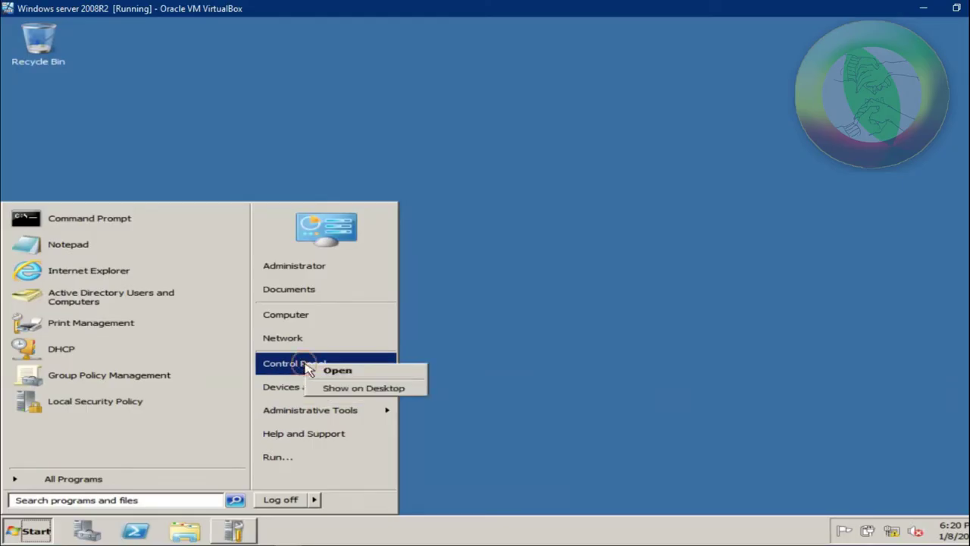
left_click(334, 372)
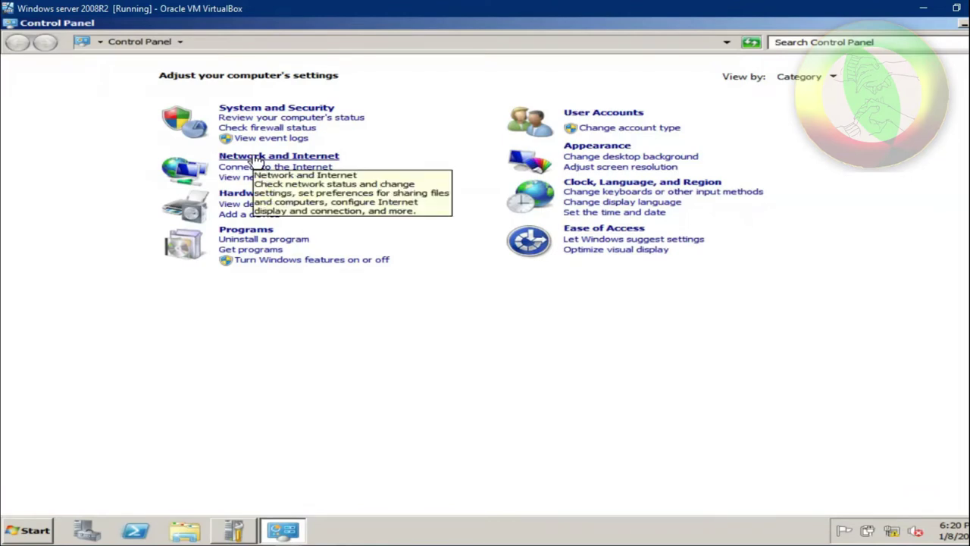
left_click(265, 160)
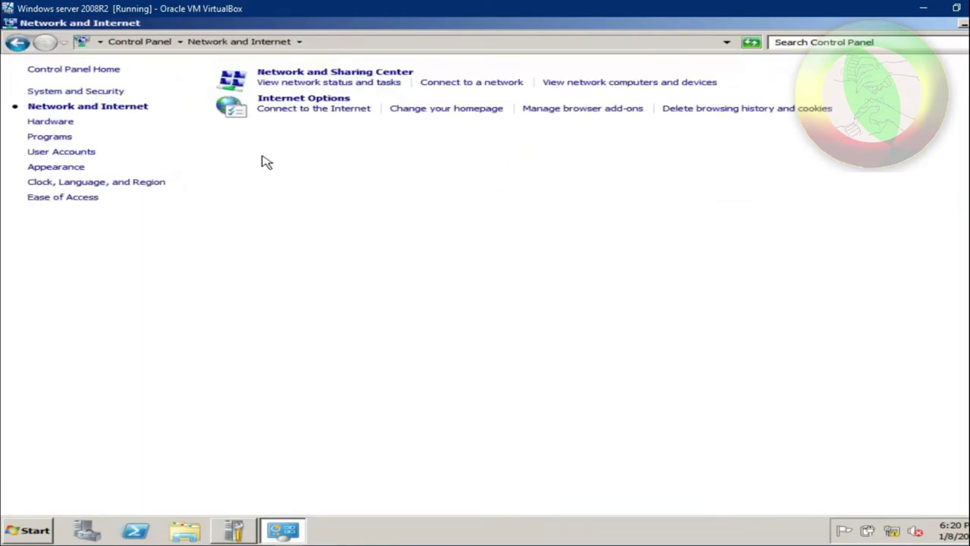
left_click(332, 76)
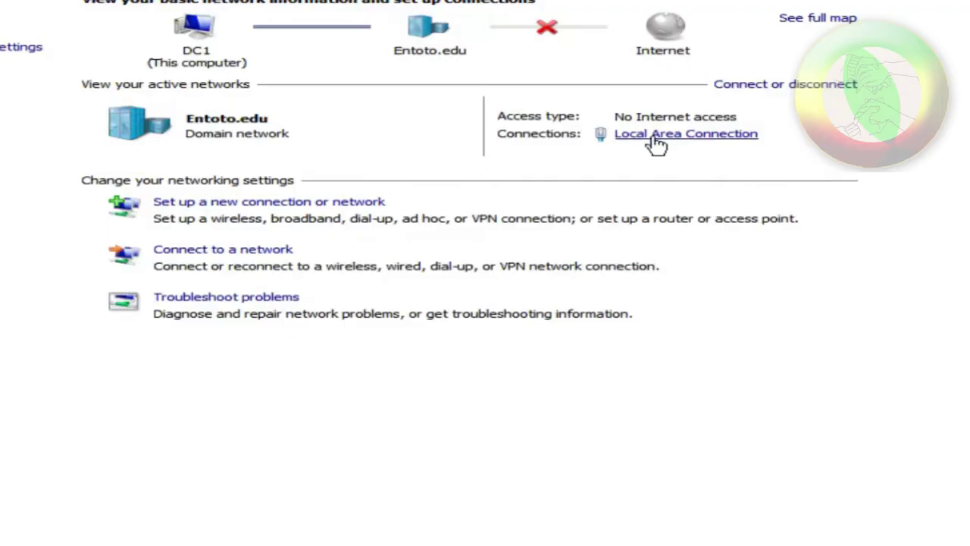
Open the Local Area Connection's IPv4 properties, showing address 10.20.0.2 and mask 255.0.0.0.
left_click(653, 140)
left_click(311, 436)
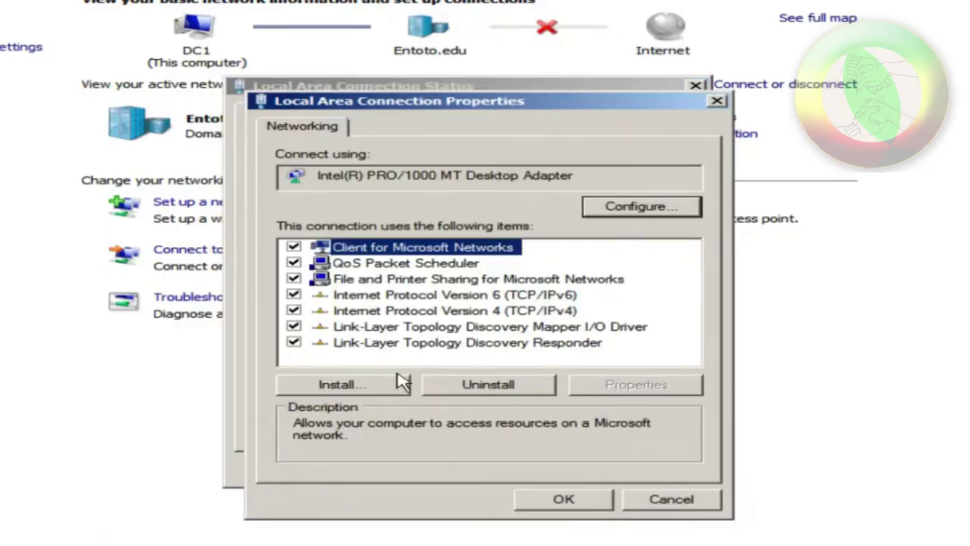
left_click(519, 312)
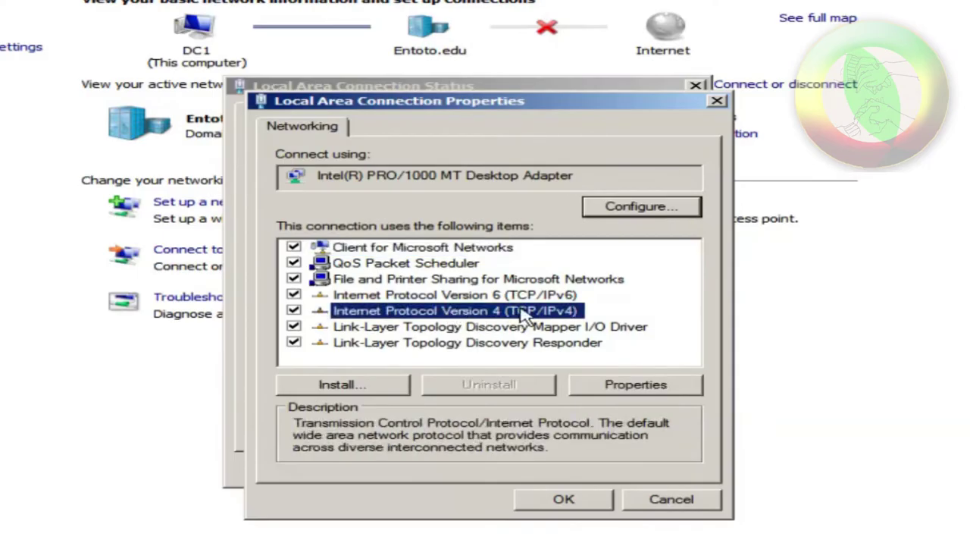
left_click(633, 387)
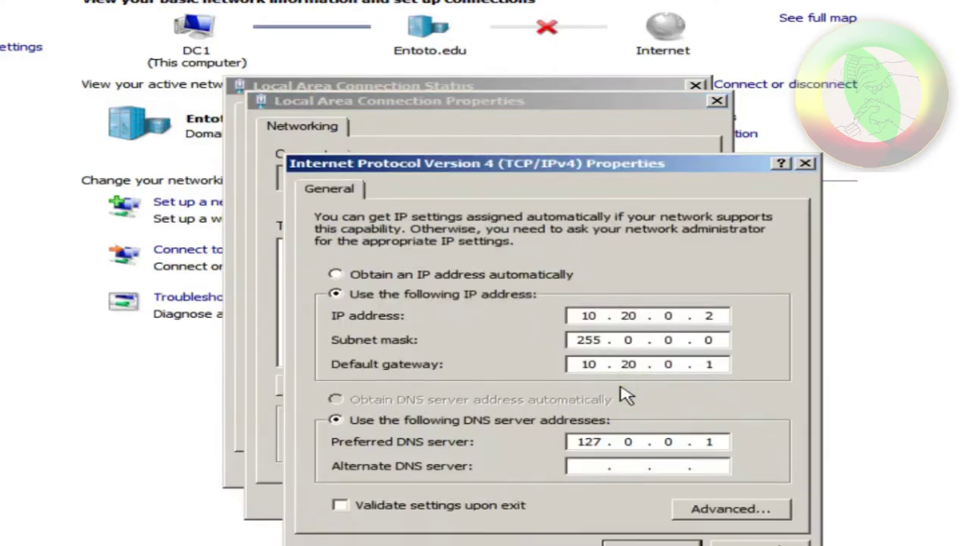
left_click_drag(561, 163, 374, 105)
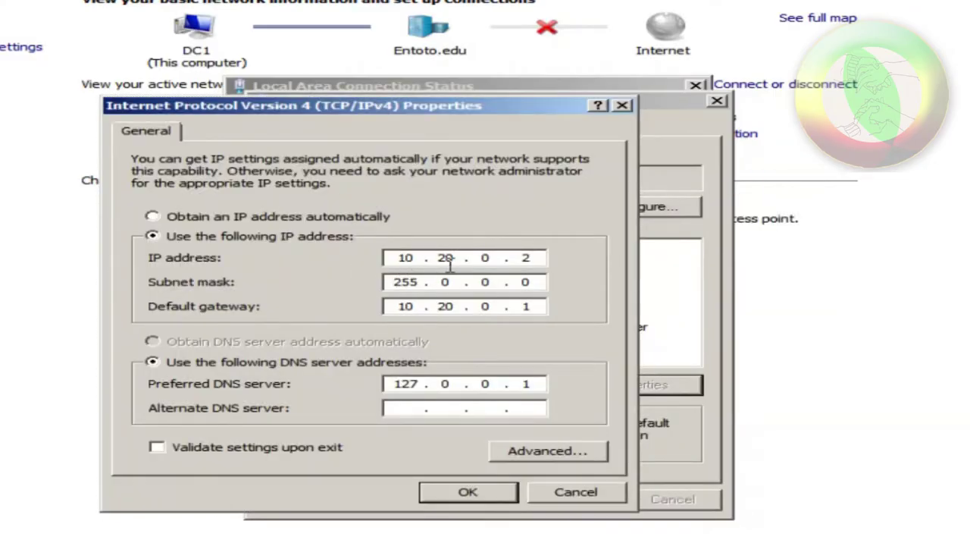
double_click(529, 259)
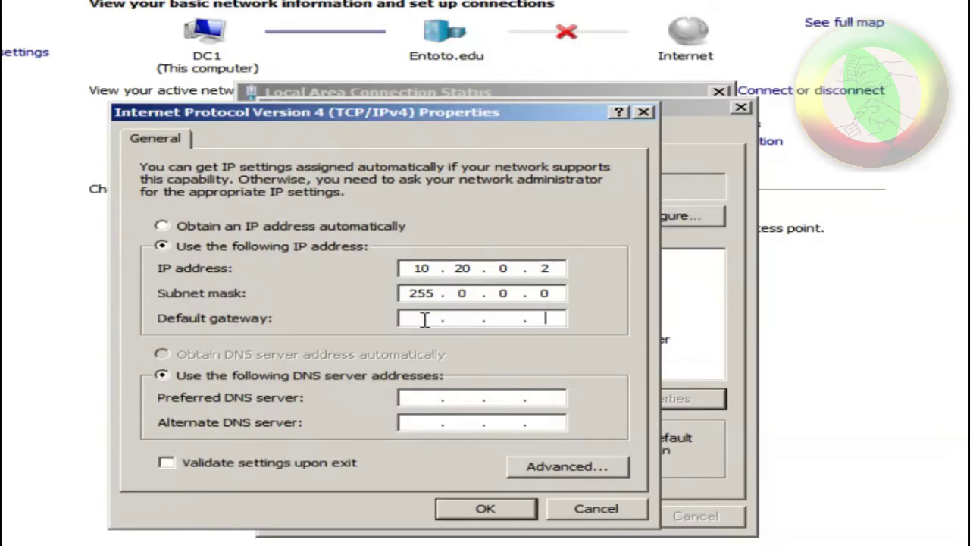
Enter gateway 10.20.0.1, preferred DNS 10.20.0.2 and alternate DNS 4.2.2.2.
left_click(424, 319)
type("10 . 20 . 0 . 1")
left_click(427, 399)
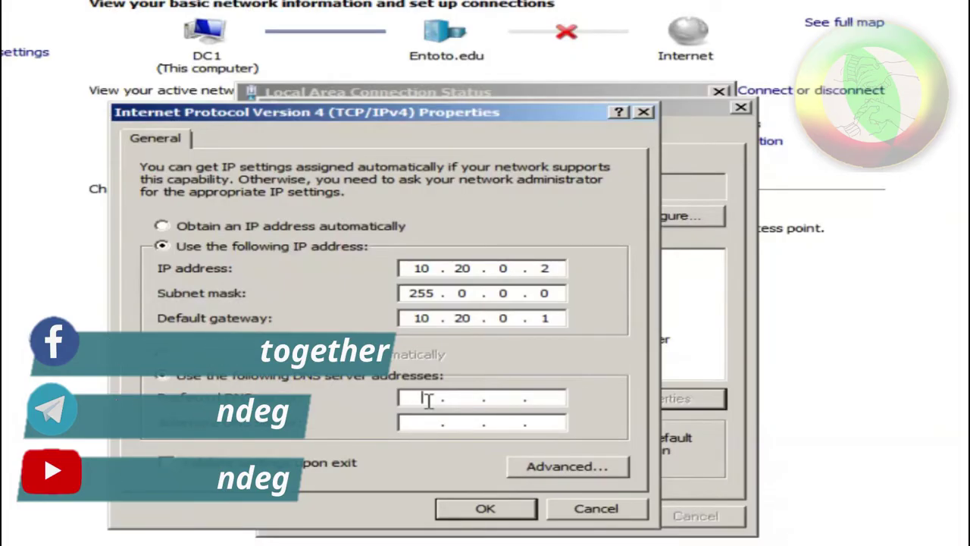
left_click(428, 401)
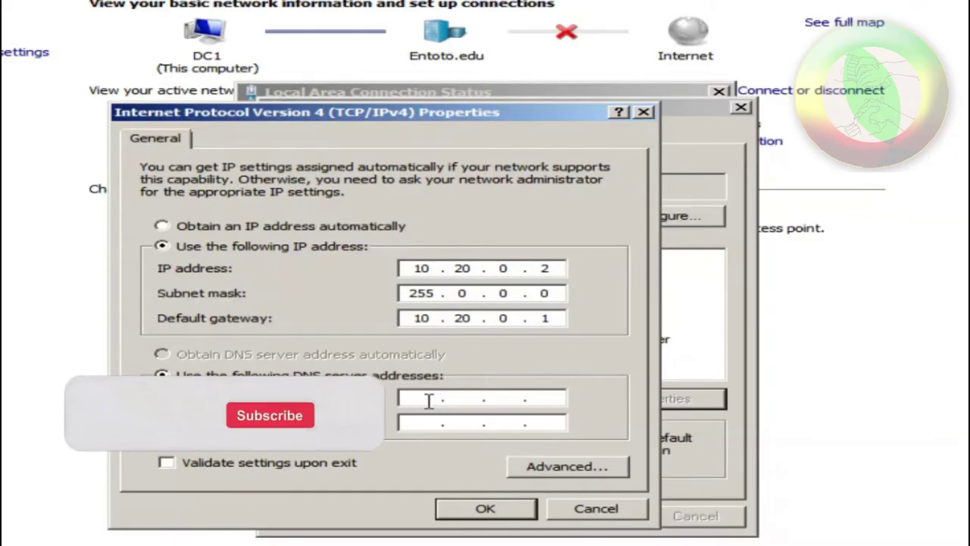
type("10.20.0.")
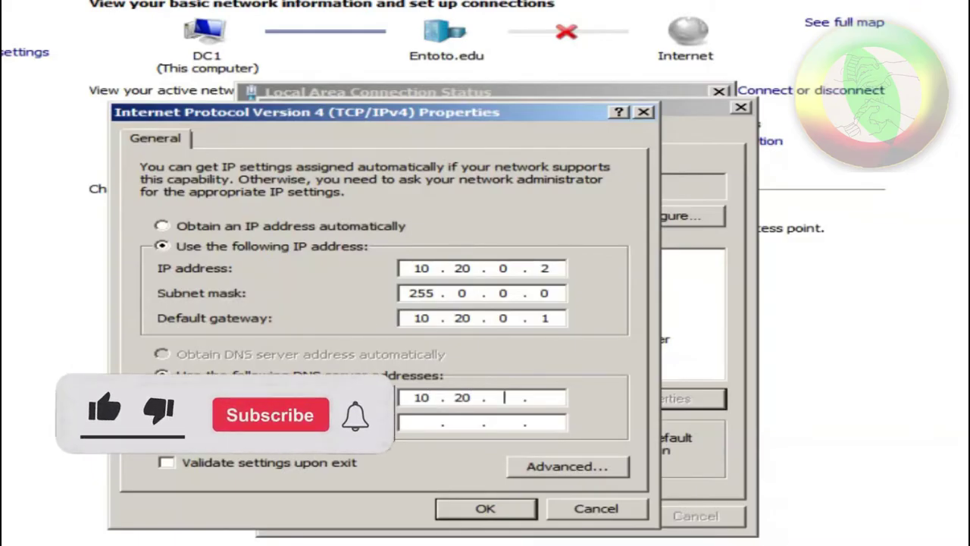
type("2")
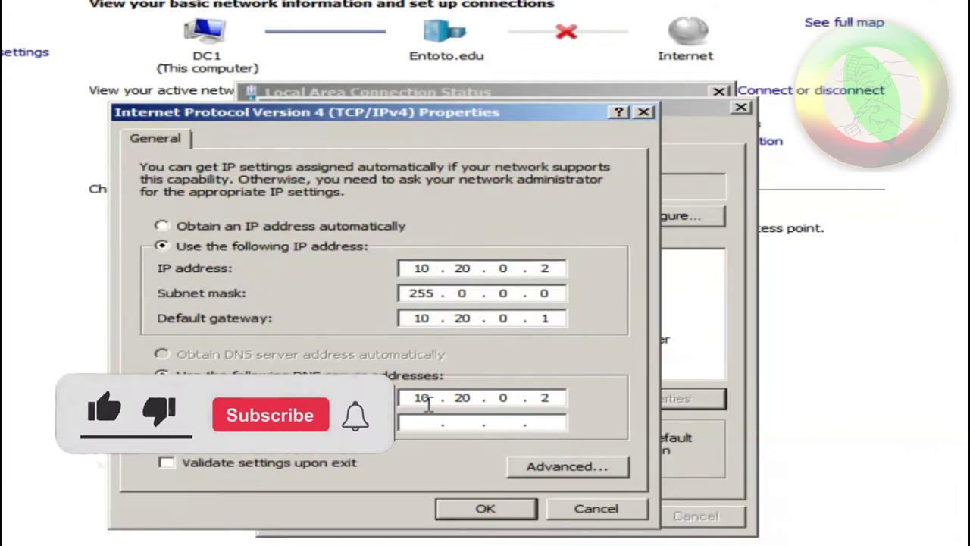
left_click(422, 423)
type("4 . 2 . 2 . 2")
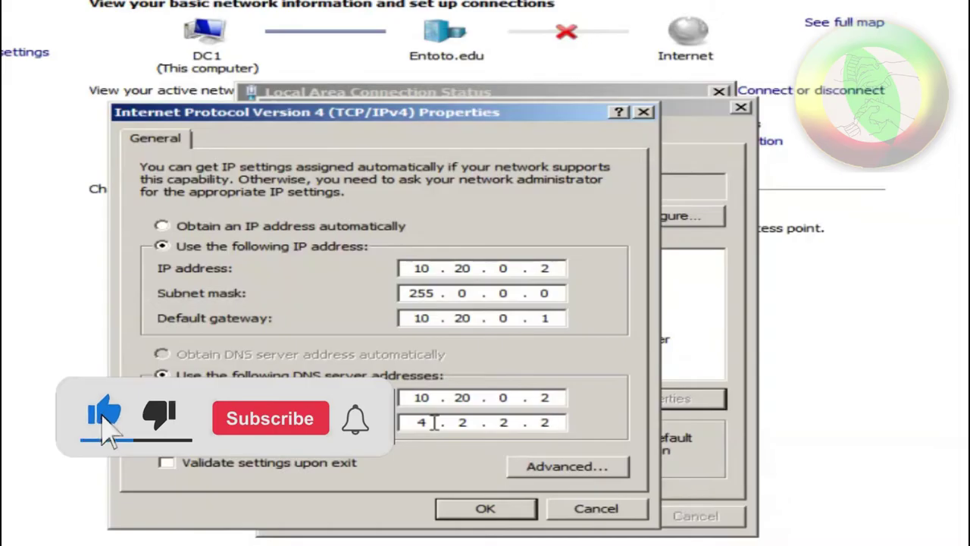
Apply the IPv4 settings and close the connection's Properties and Status dialogs.
left_click(493, 515)
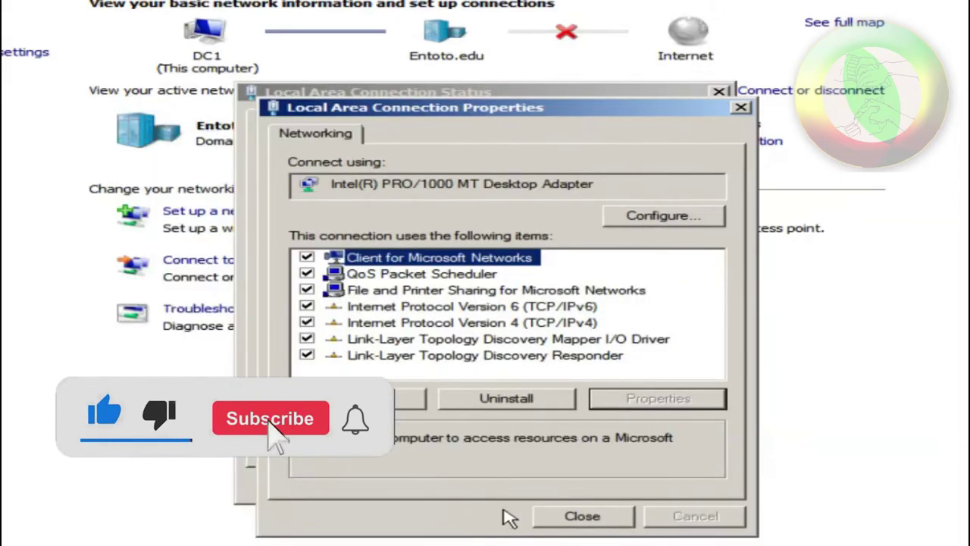
left_click(569, 516)
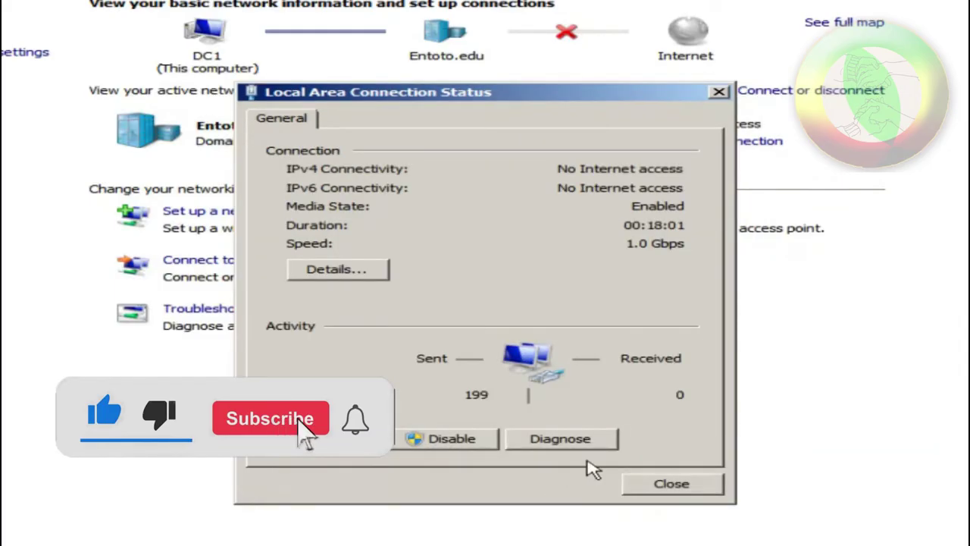
left_click(675, 487)
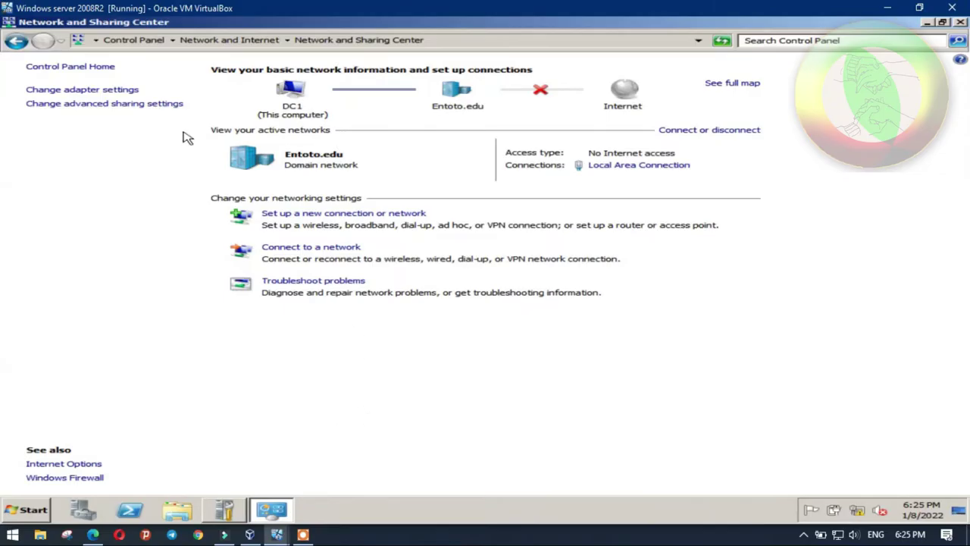
Verify the connection details show 10.20.0.2, gateway 10.20.0.1, DNS 10.20.0.2 and 4.2.2.2.
left_click(667, 166)
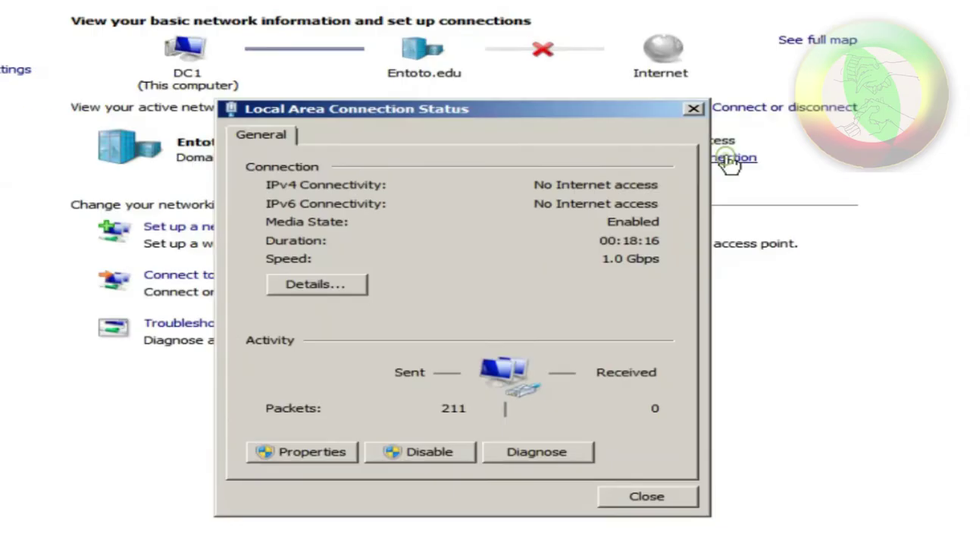
left_click(348, 289)
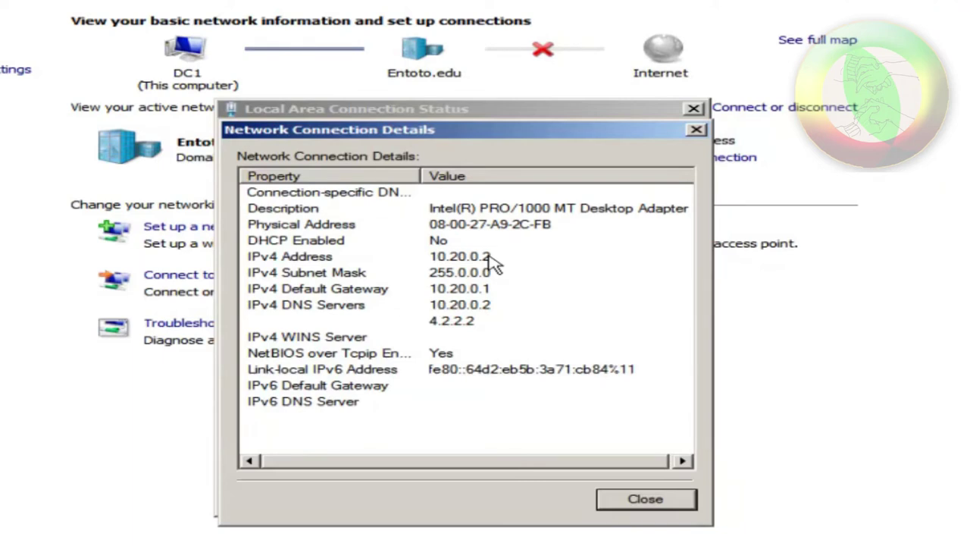
left_click(646, 500)
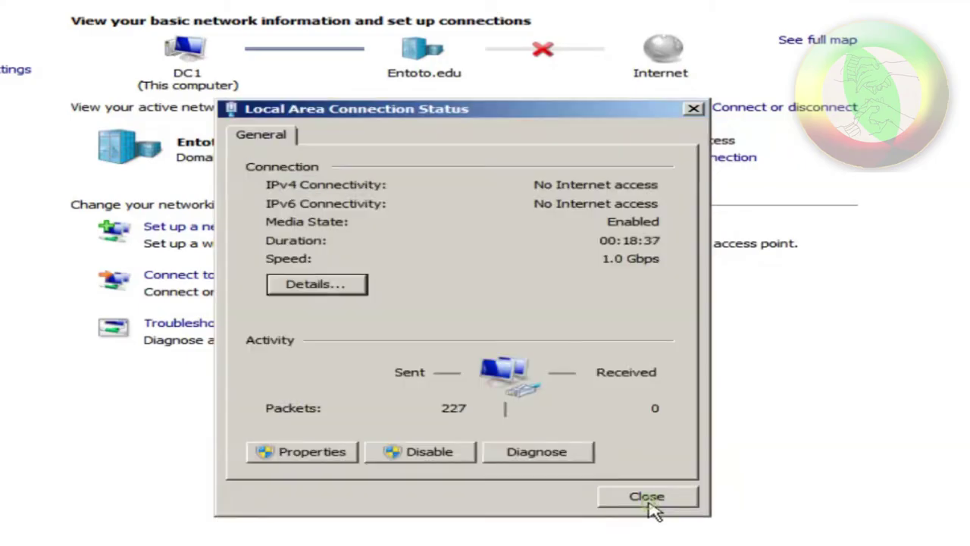
left_click(648, 503)
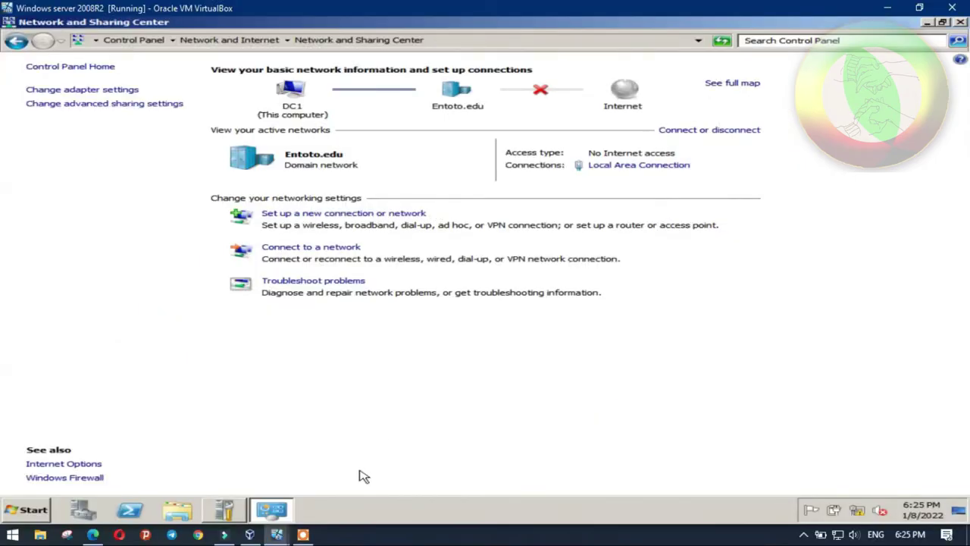
Switch to the Windows 8.1 VM and open its Network and Sharing Center.
mouse_move(277, 533)
left_click(244, 492)
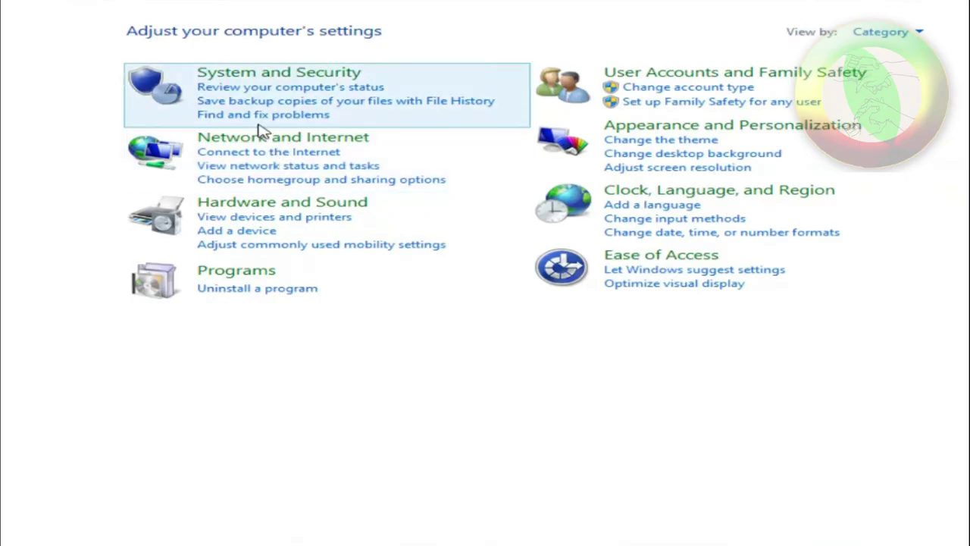
left_click(265, 137)
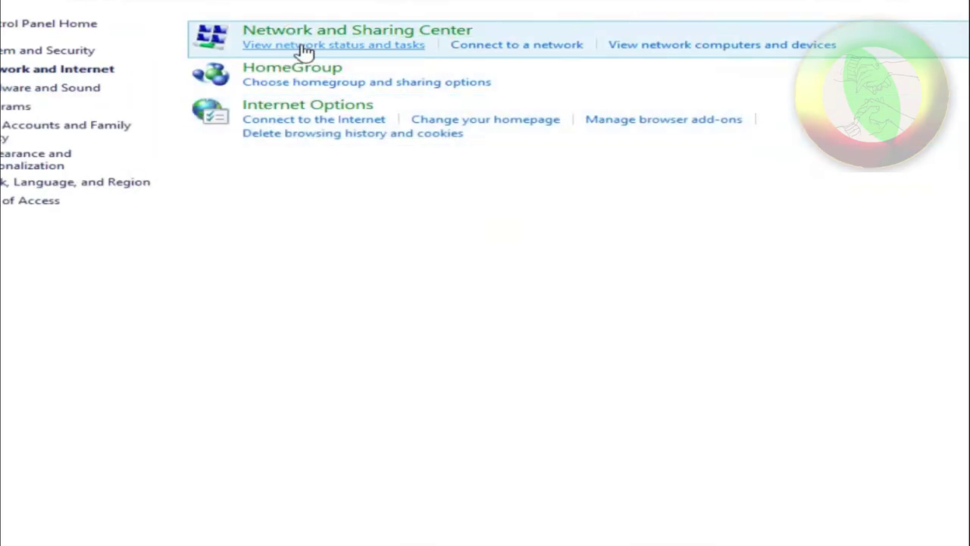
left_click(306, 53)
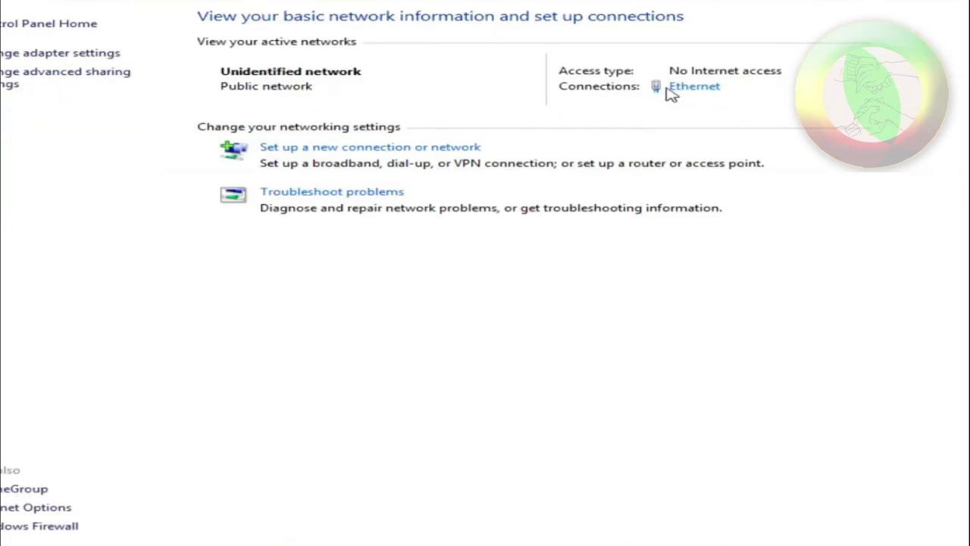
Open the Ethernet connection's Internet Protocol Version 4 properties.
left_click(694, 88)
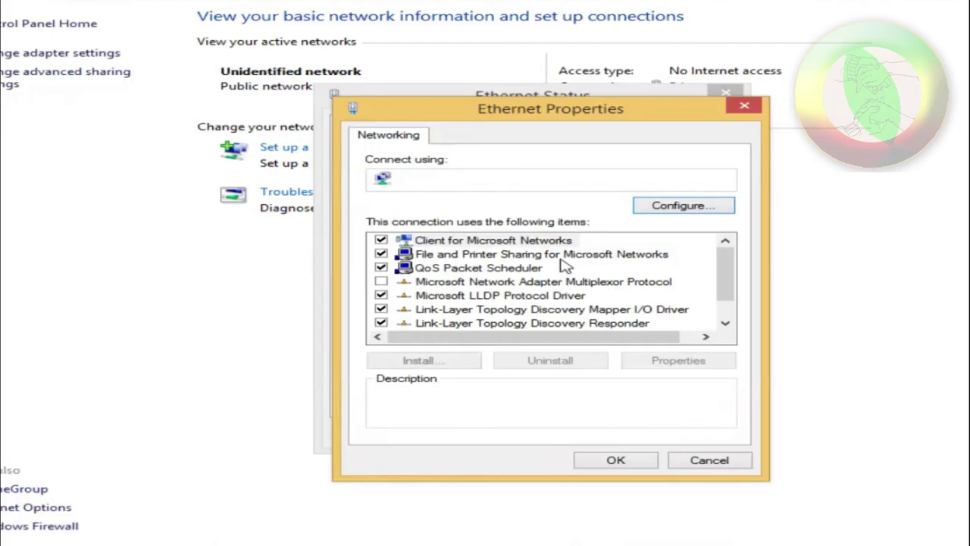
scroll(614, 311, "down", 1)
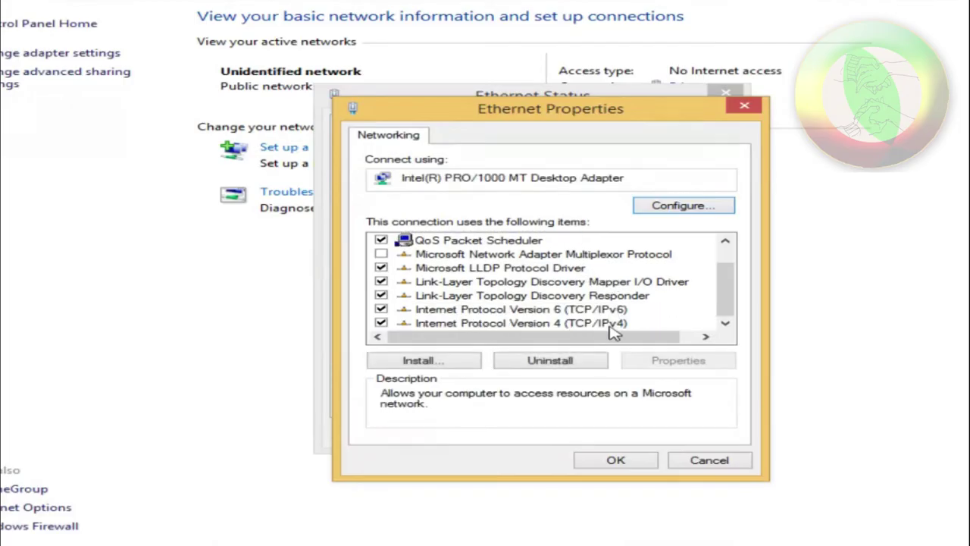
left_click(614, 324)
left_click(681, 367)
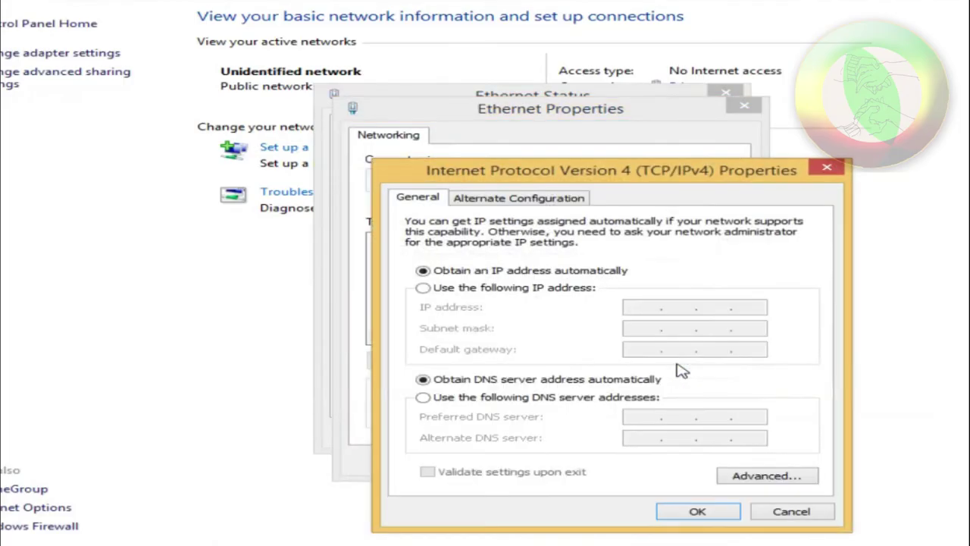
Set static IP 10.20.0.5, mask 255.0.0.0, gateway 10.20.0.1, DNS 10.20.0.2 and 4.2.2.2.
left_click_drag(567, 174, 497, 48)
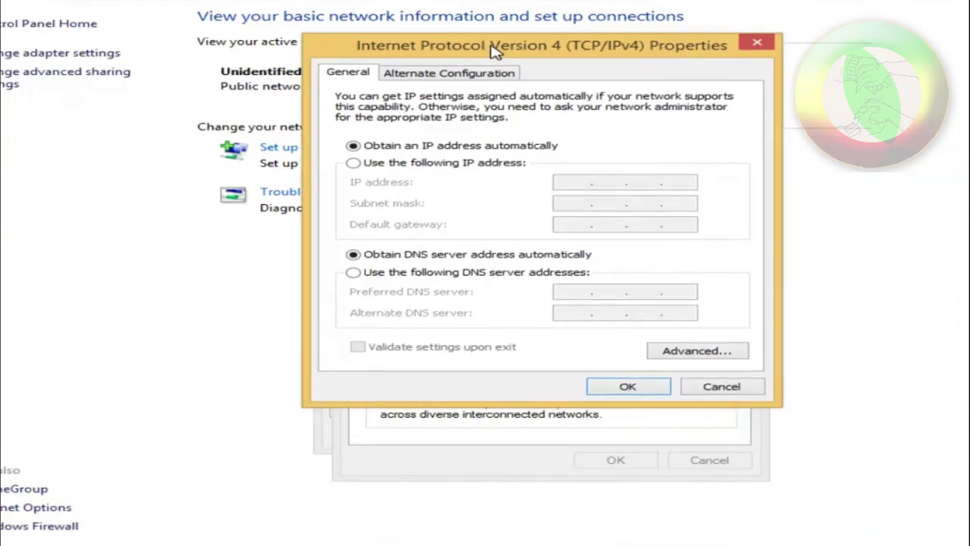
left_click(354, 164)
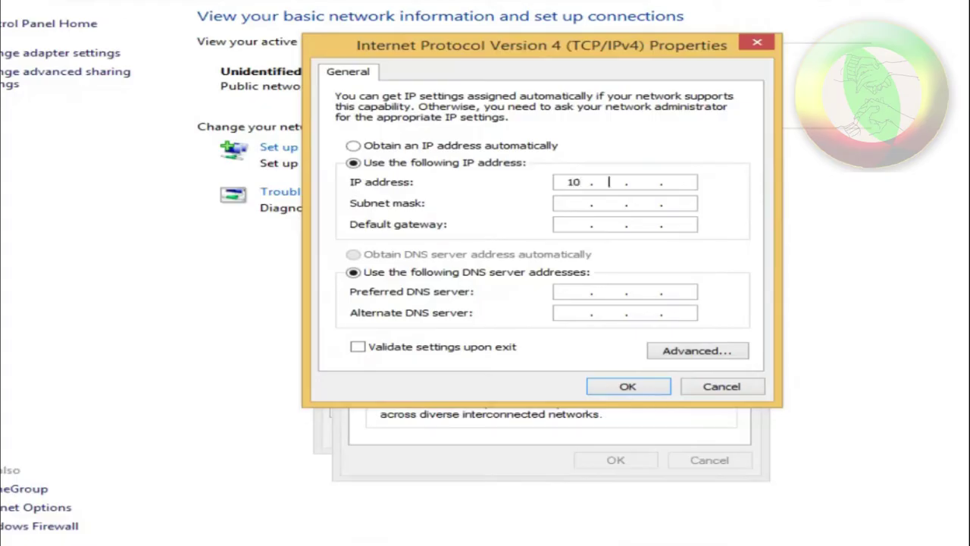
type("20.0.5")
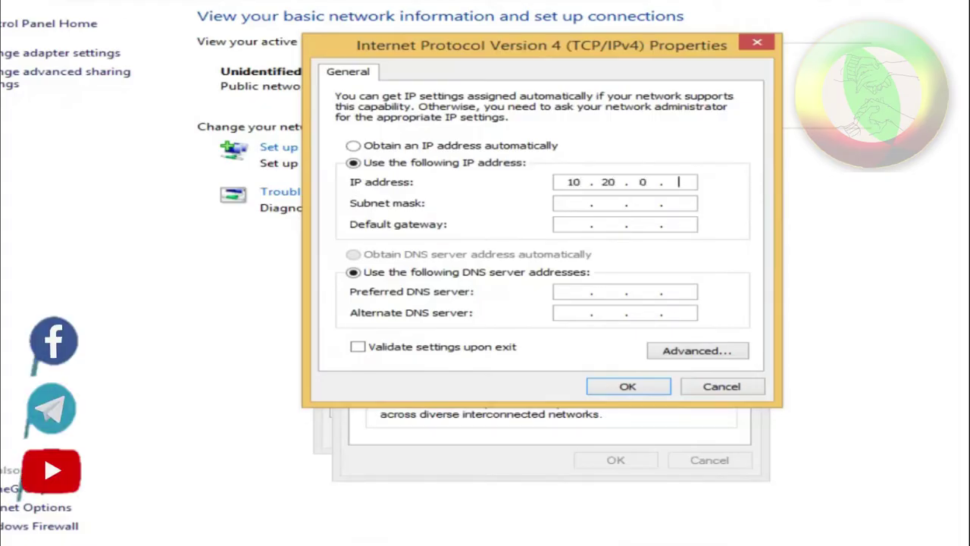
left_click(563, 202)
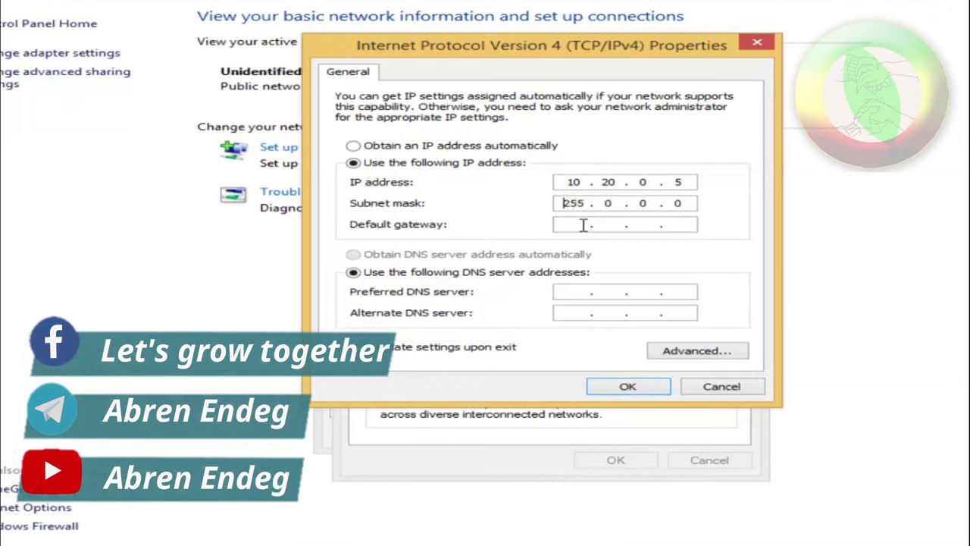
left_click(574, 224)
type("1")
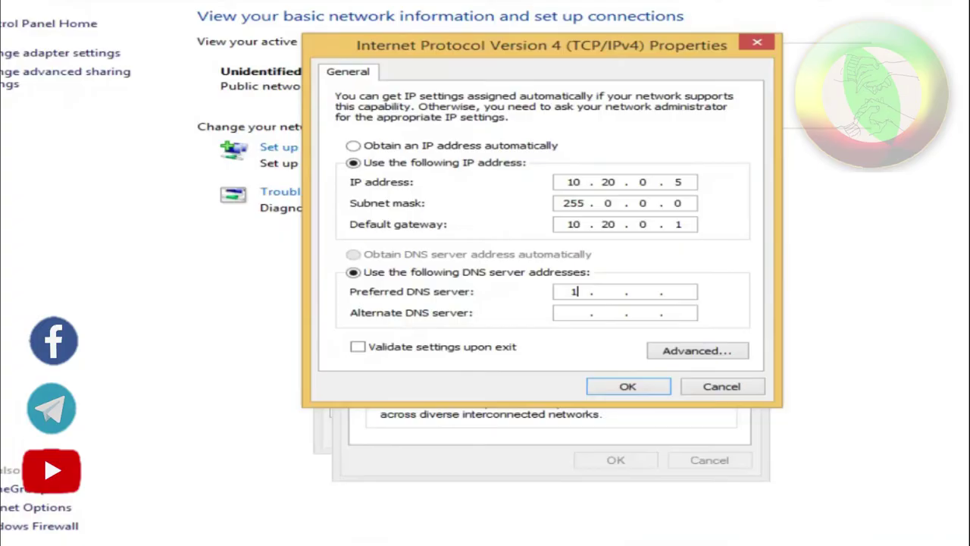
type("0 . ")
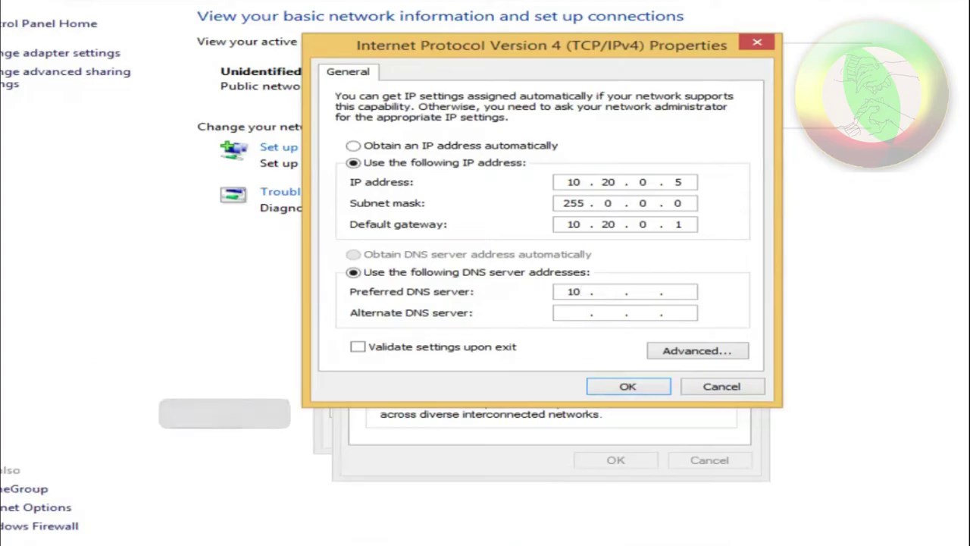
type("20 . 0 . ")
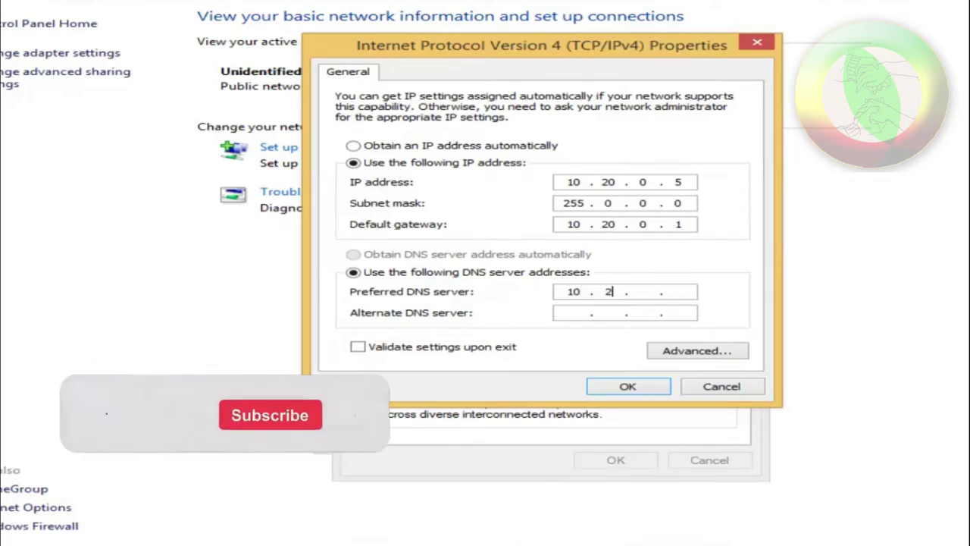
type("2")
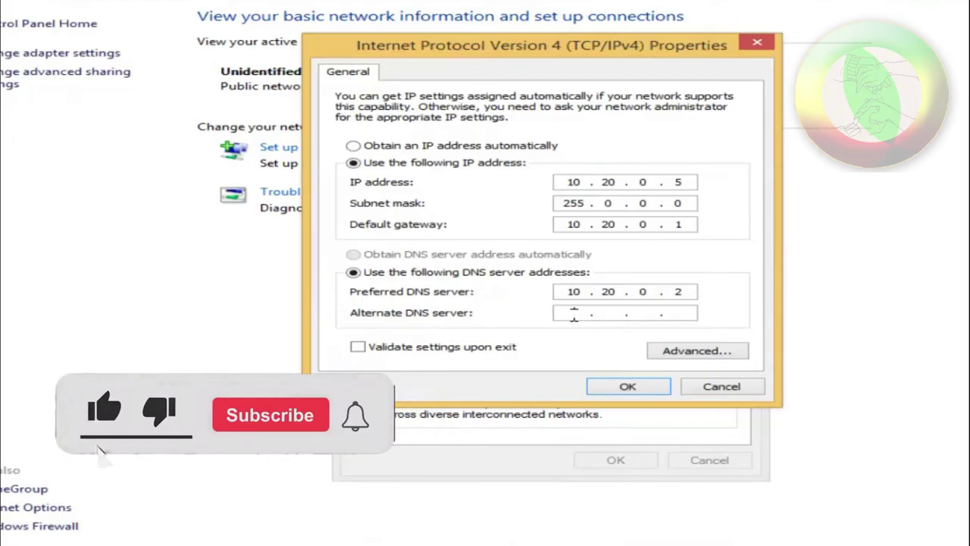
left_click(573, 312)
type("4 . 2 ")
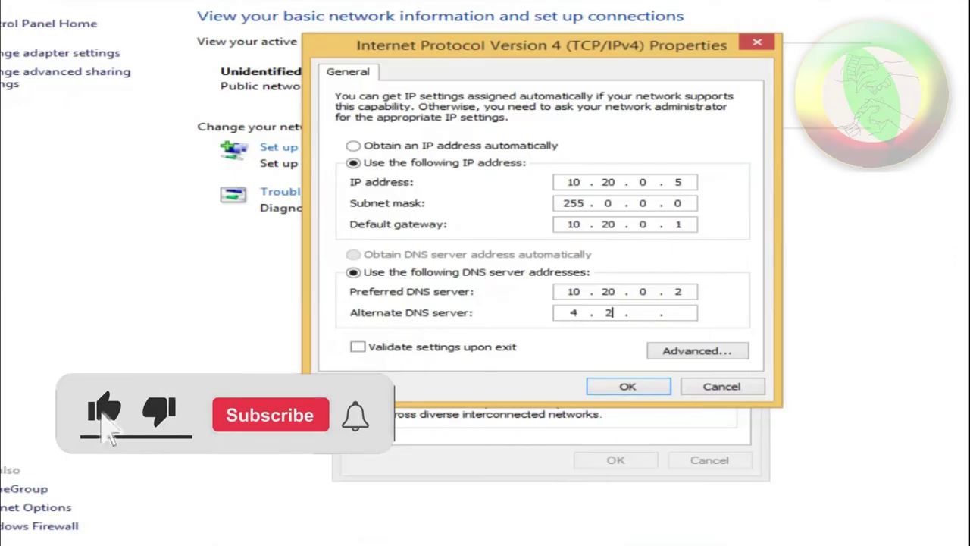
type(". 2 . 2")
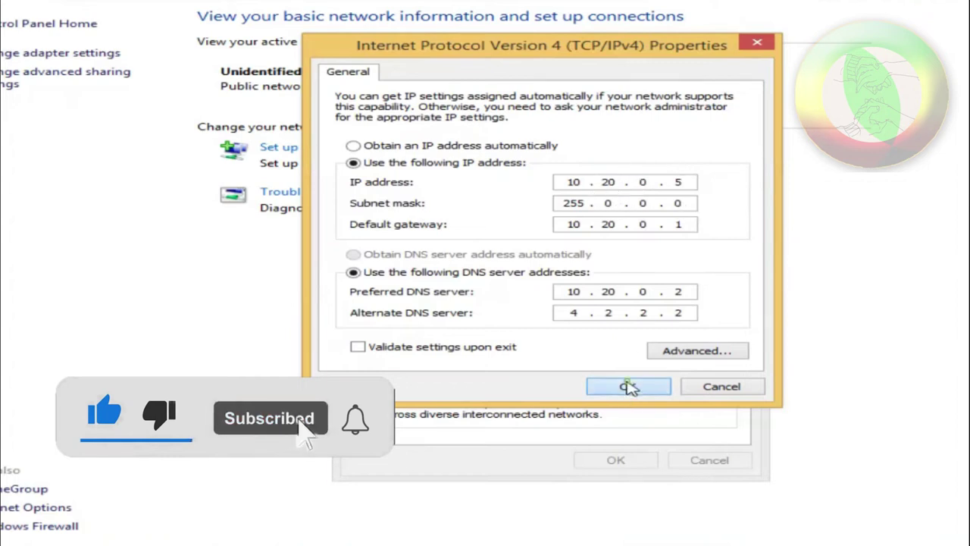
Apply the IPv4 settings and close Ethernet Status and Network and Sharing Center.
left_click(629, 388)
left_click(613, 461)
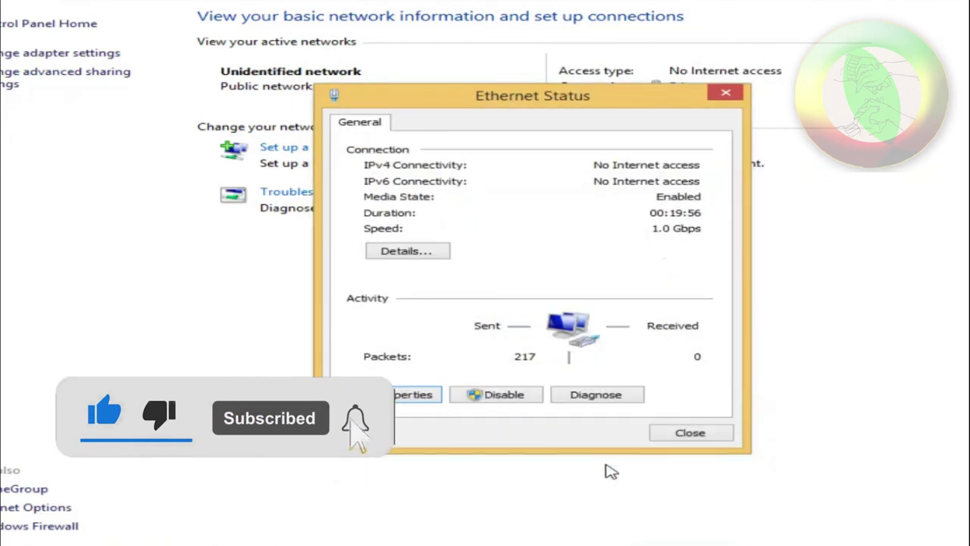
left_click(681, 438)
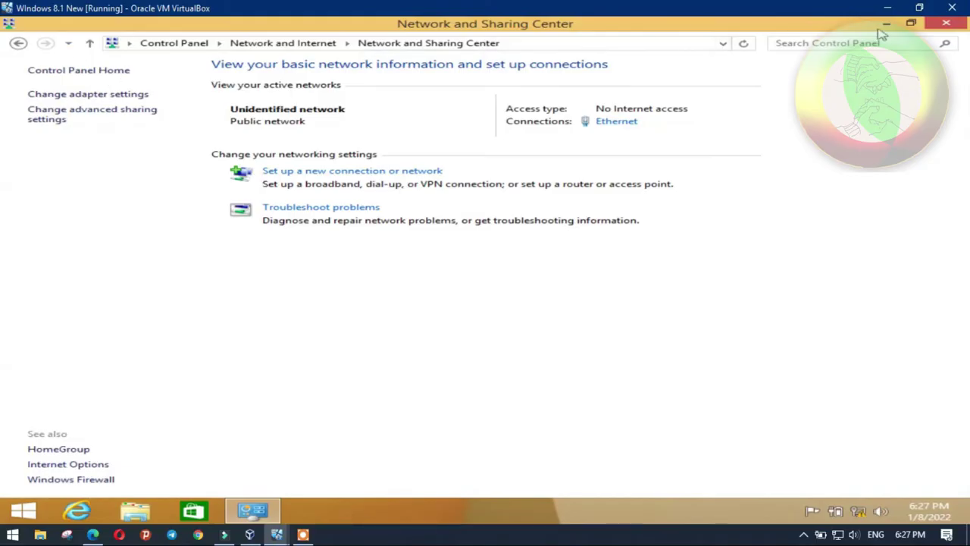
left_click(940, 29)
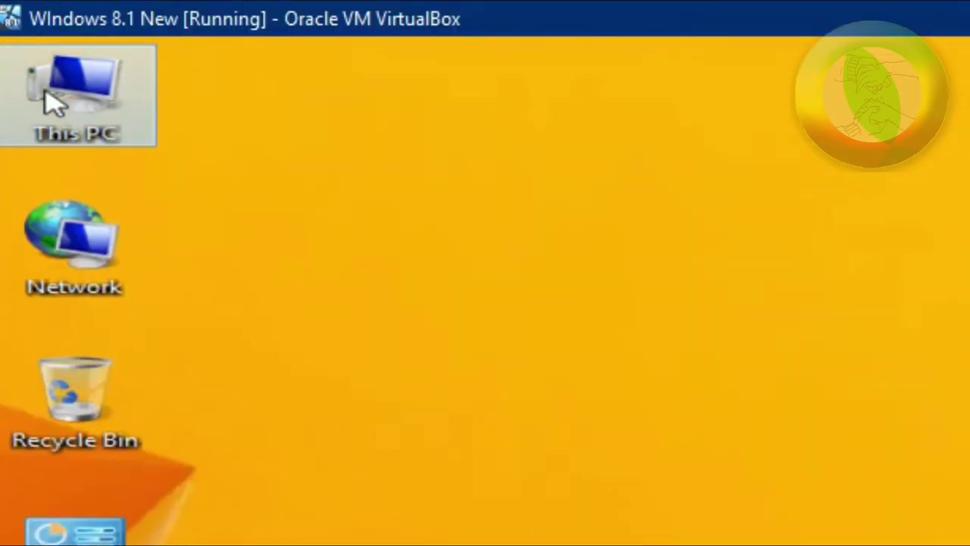
Open This PC's Properties to show the System page.
left_click(34, 41)
right_click(61, 87)
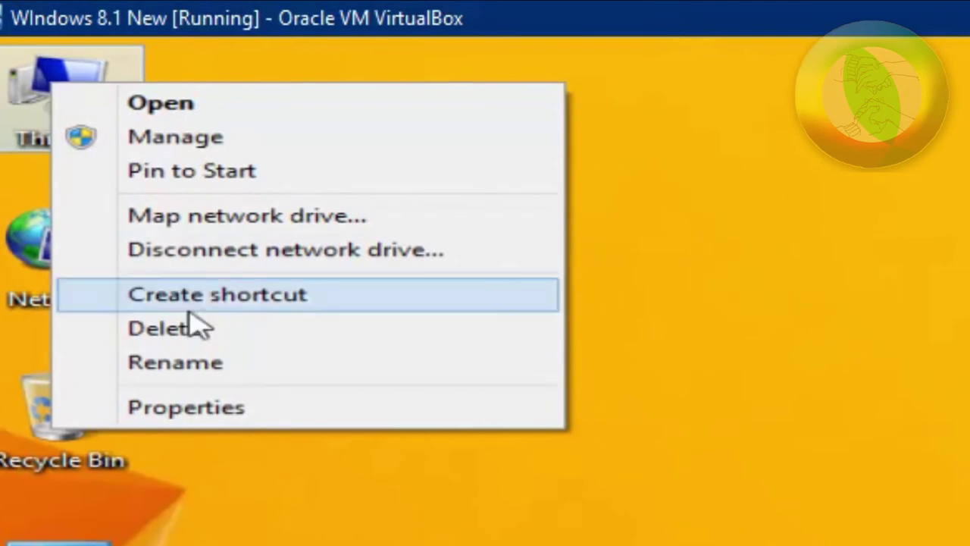
left_click(214, 422)
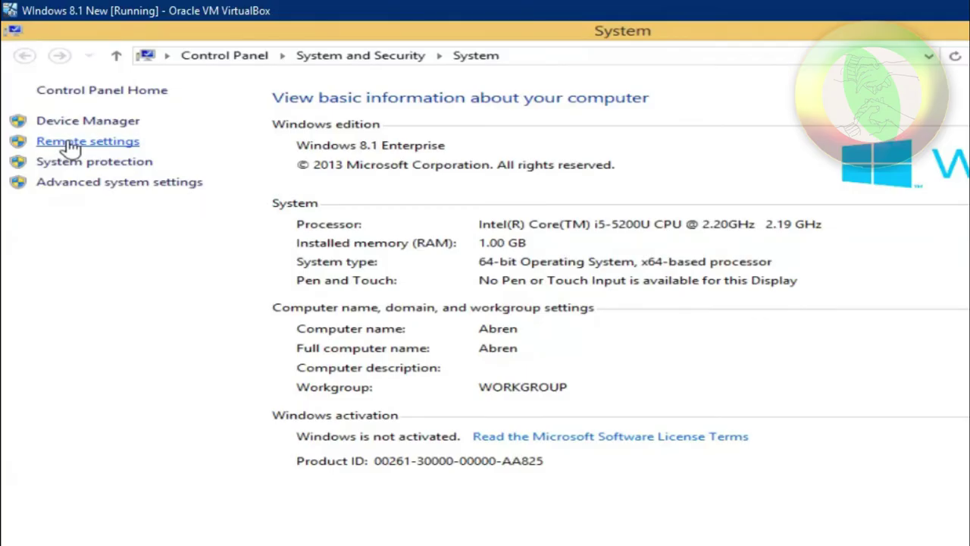
Look through System Properties' Remote and Computer Name tabs, then cancel without changes.
left_click(73, 146)
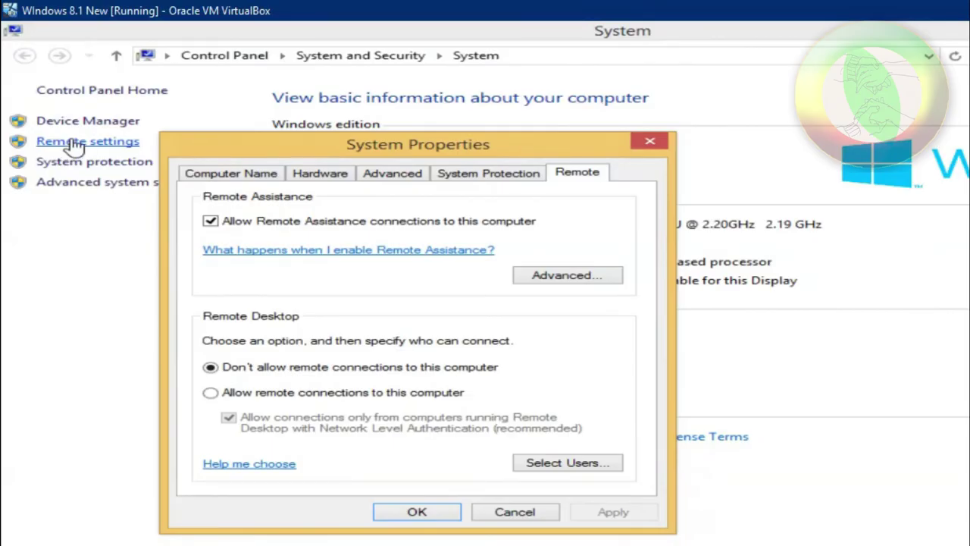
left_click(649, 141)
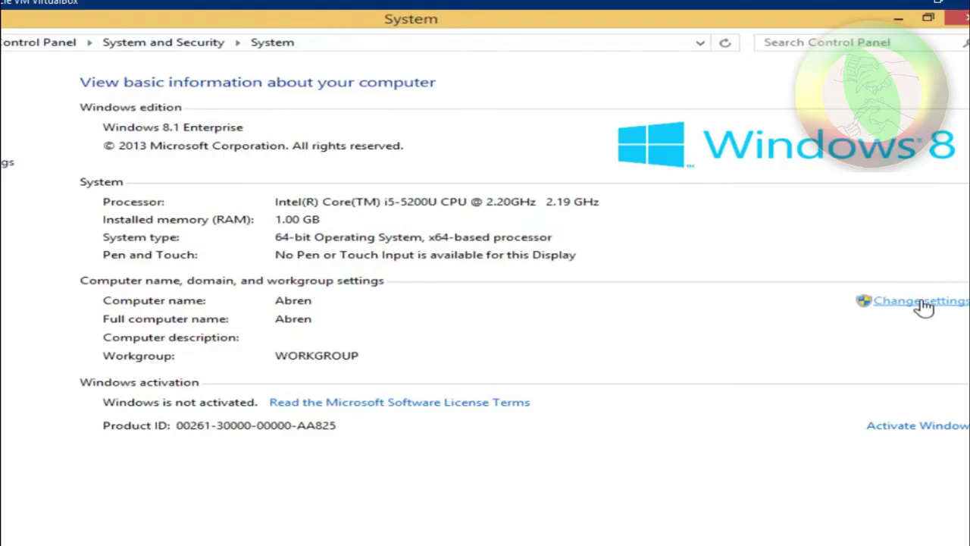
left_click(919, 301)
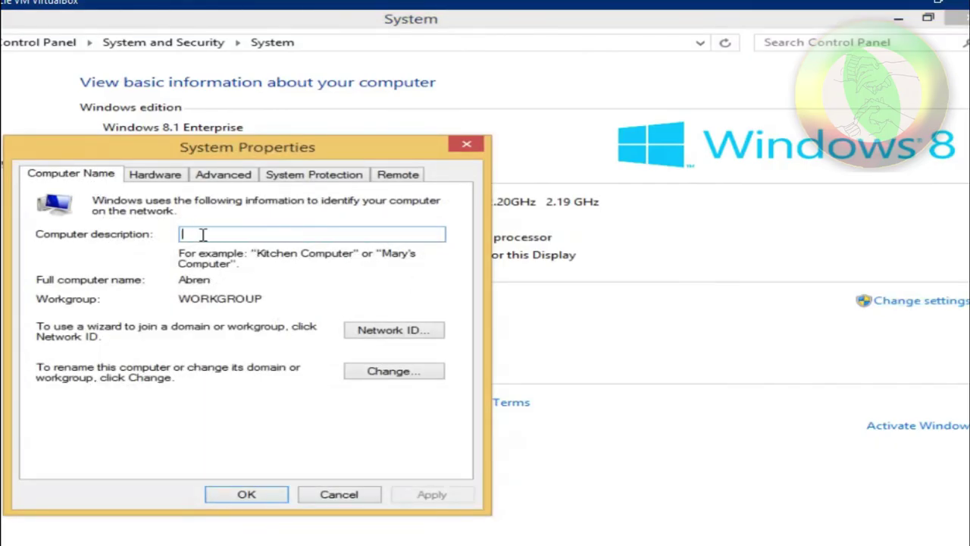
left_click(386, 371)
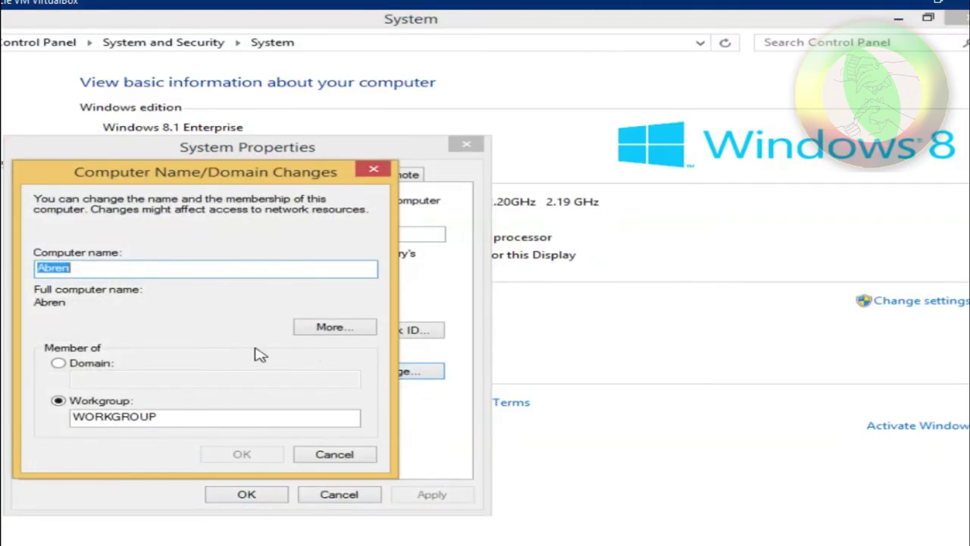
left_click(354, 452)
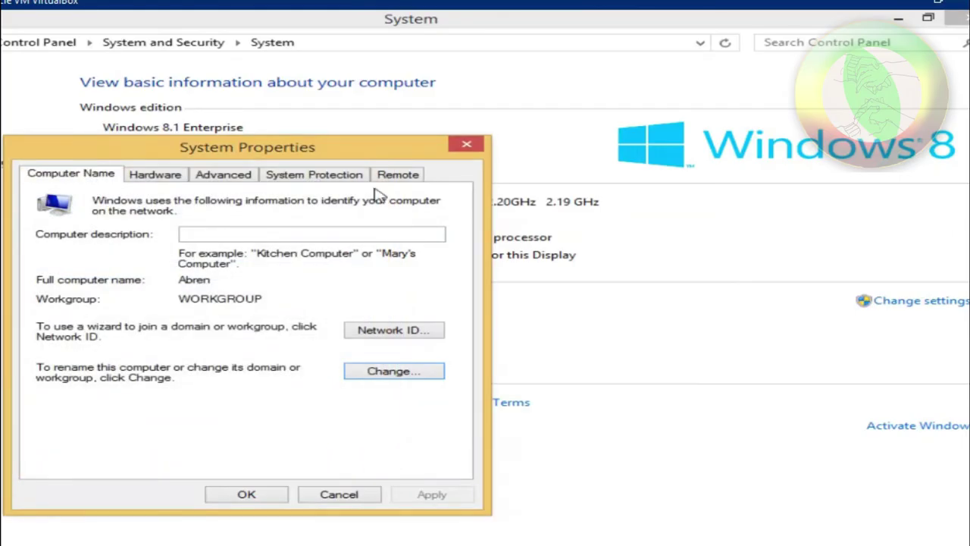
left_click(398, 175)
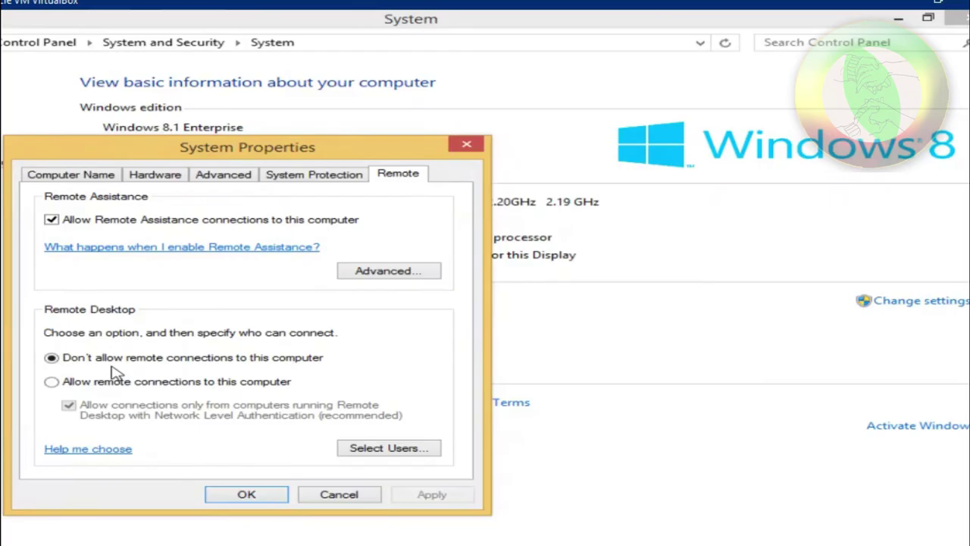
left_click(324, 499)
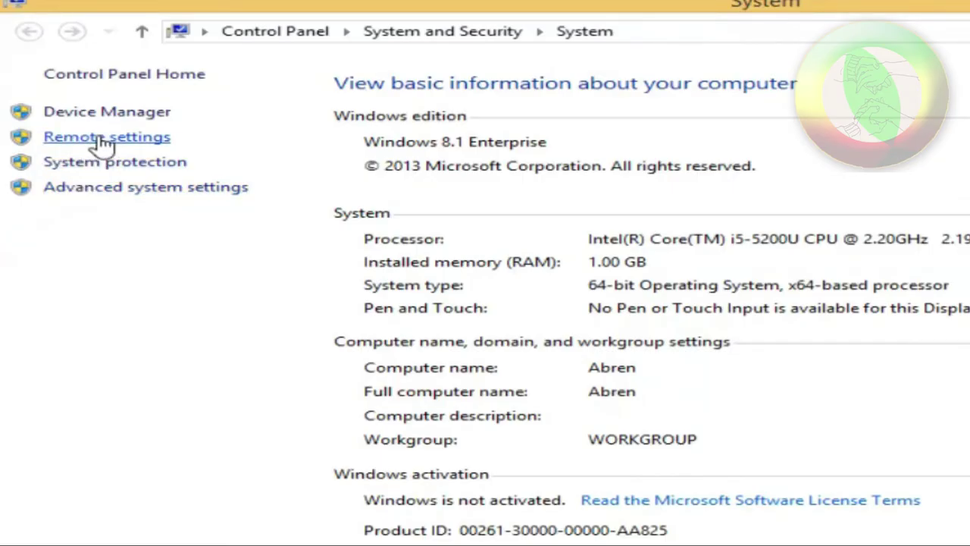
Allow Remote Desktop connections to the Windows 8.1 guest and apply the setting.
left_click(91, 139)
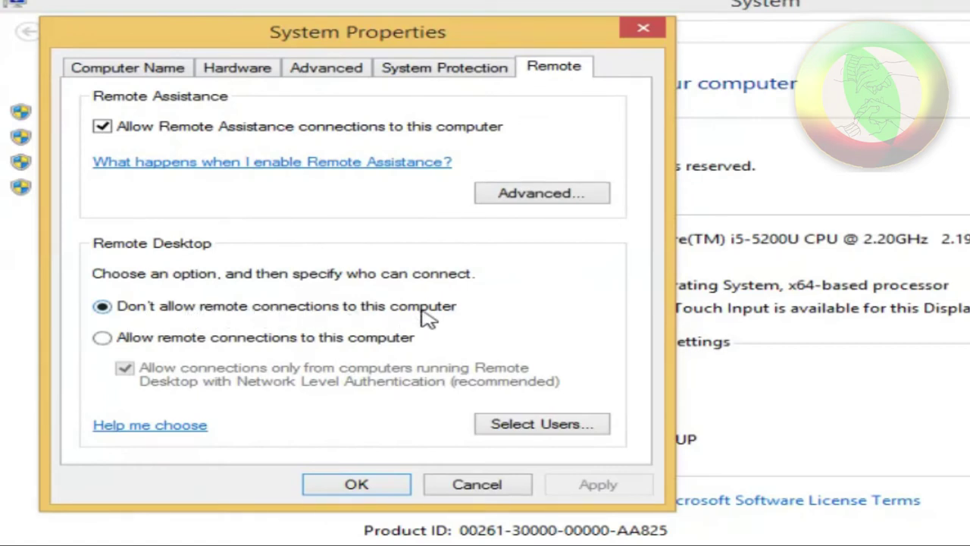
left_click(131, 341)
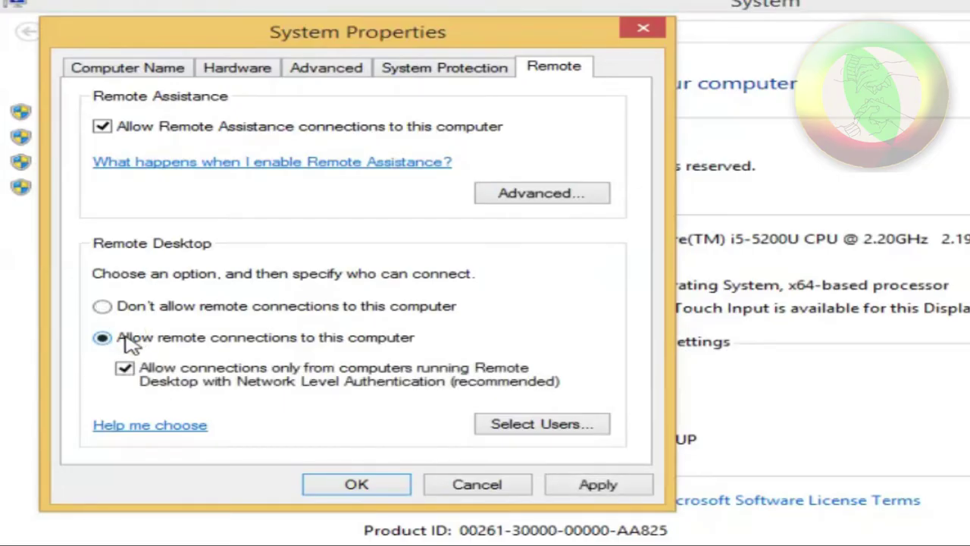
left_click(605, 489)
left_click(343, 488)
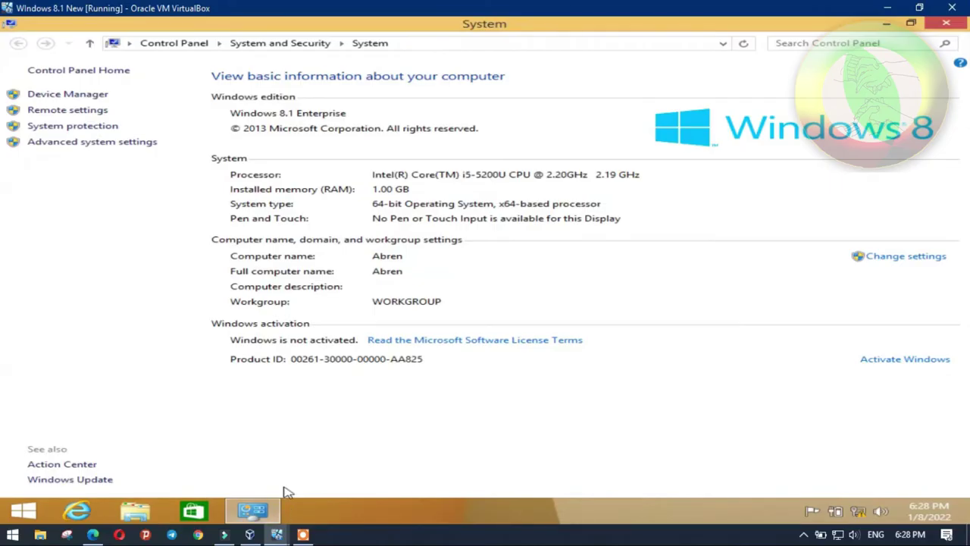
Switch to the Windows Server 2008 R2 VM and close its Network and Sharing Center.
mouse_move(215, 489)
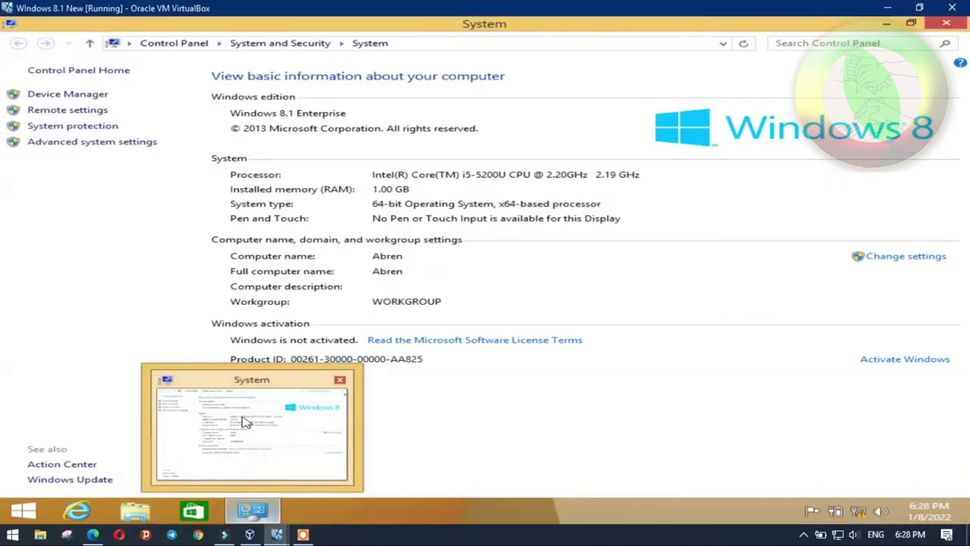
left_click(254, 441)
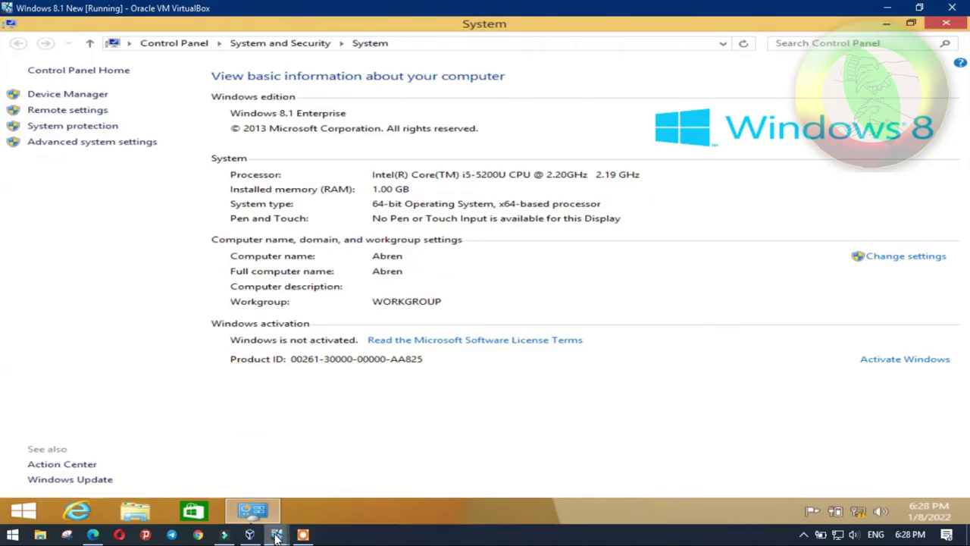
left_click(216, 501)
mouse_move(277, 535)
left_click(369, 494)
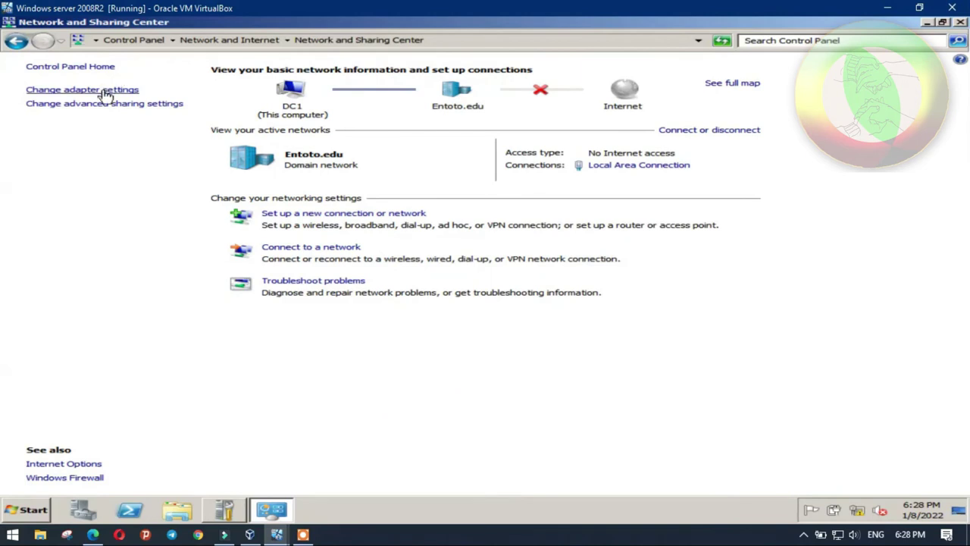
left_click(957, 23)
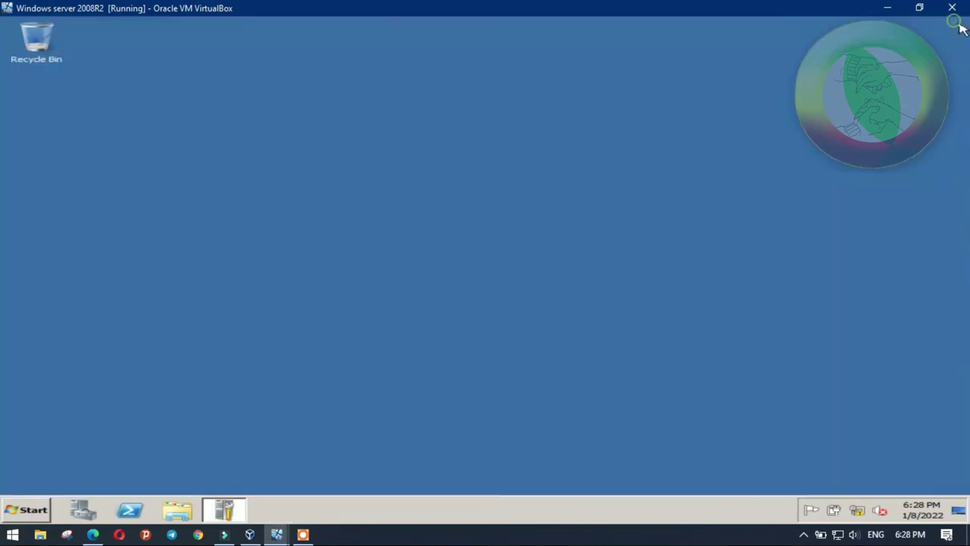
Open Computer's Properties from the Start menu, showing DC1 in domain Entoto.edu.
right_click(122, 173)
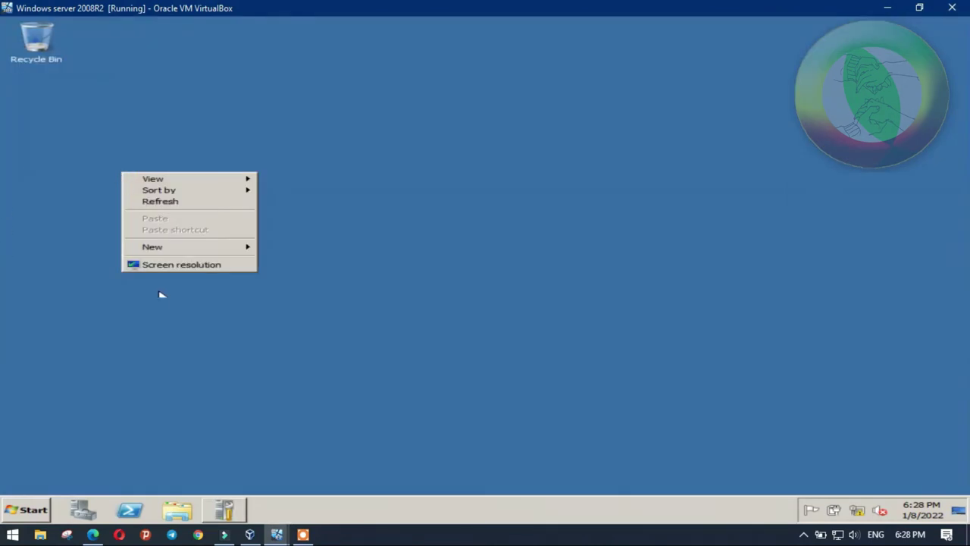
left_click(147, 327)
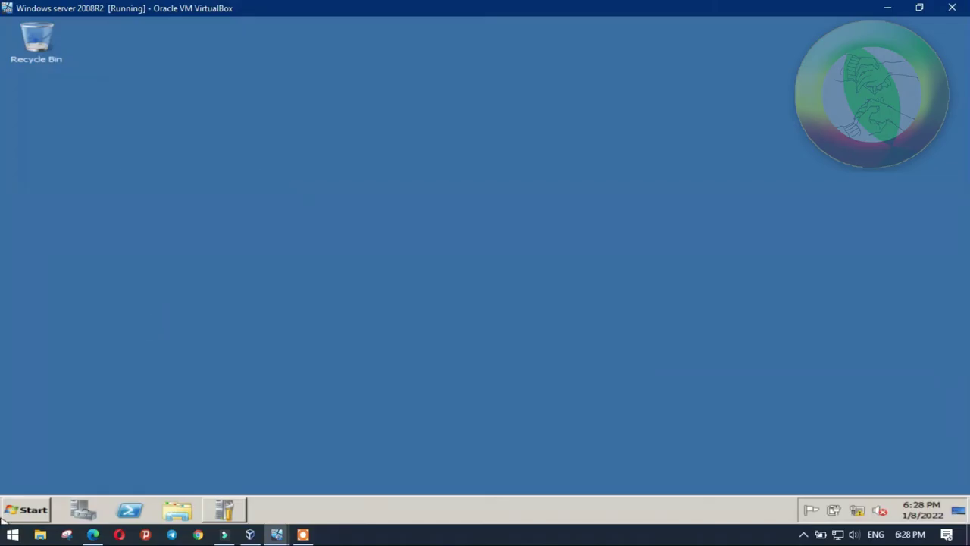
left_click(29, 513)
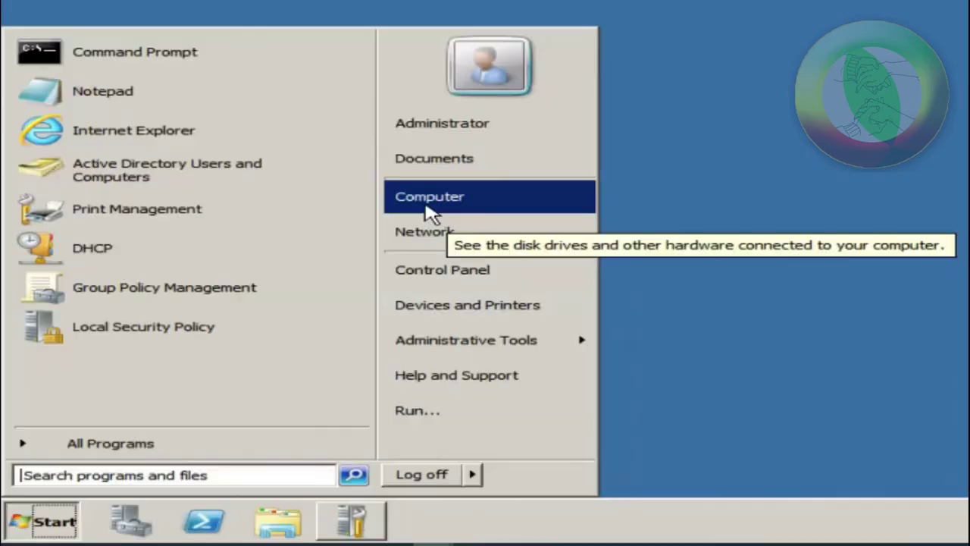
right_click(421, 196)
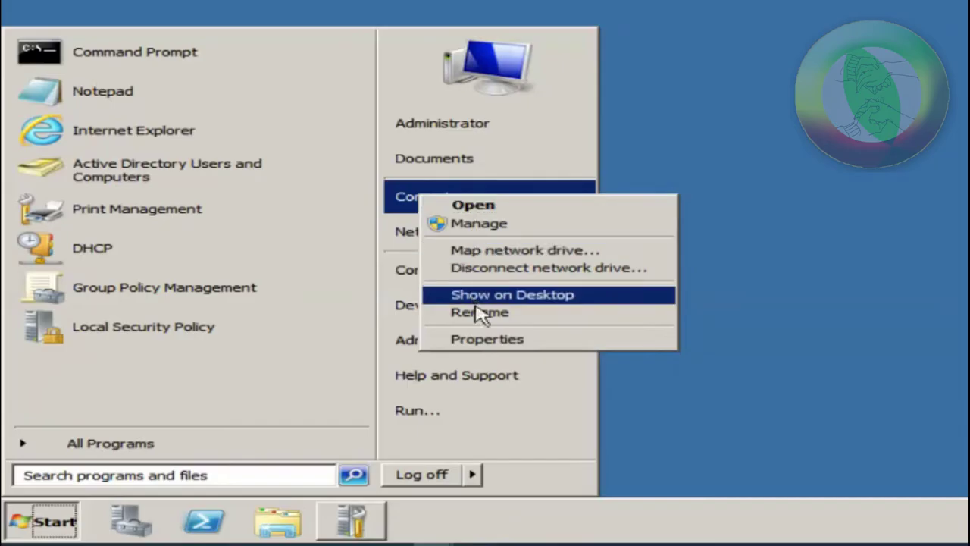
left_click(496, 341)
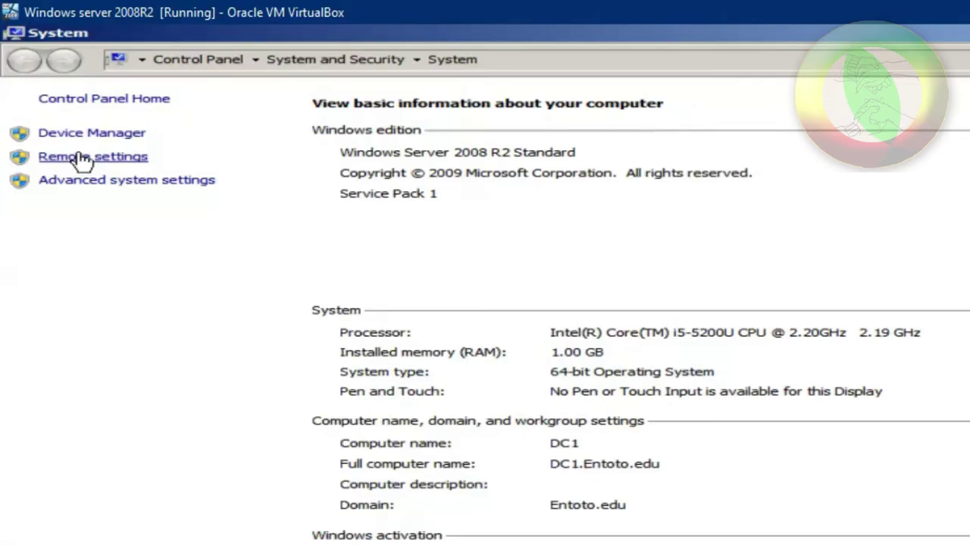
Allow only Network Level Authentication Remote Desktop connections, then browse the Start menu programs.
left_click(81, 159)
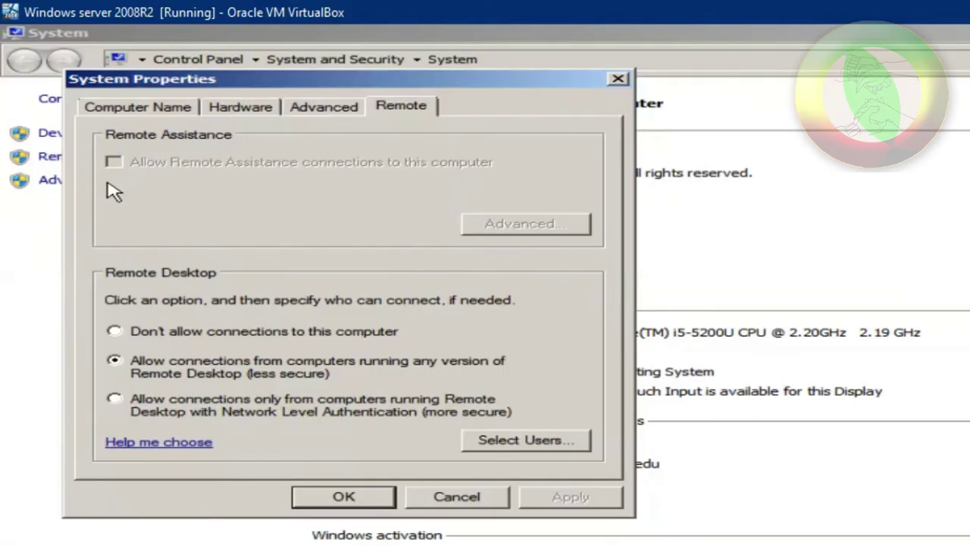
left_click(115, 400)
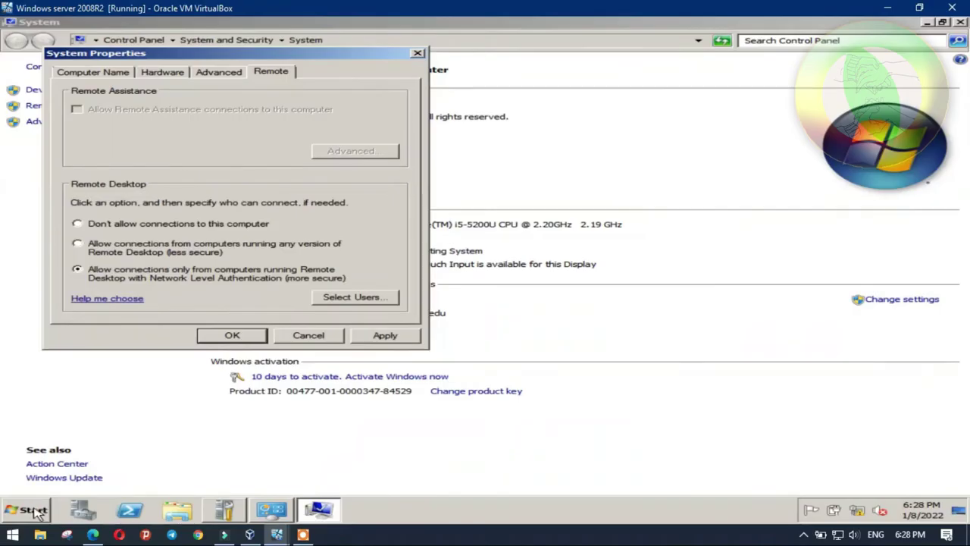
left_click(34, 509)
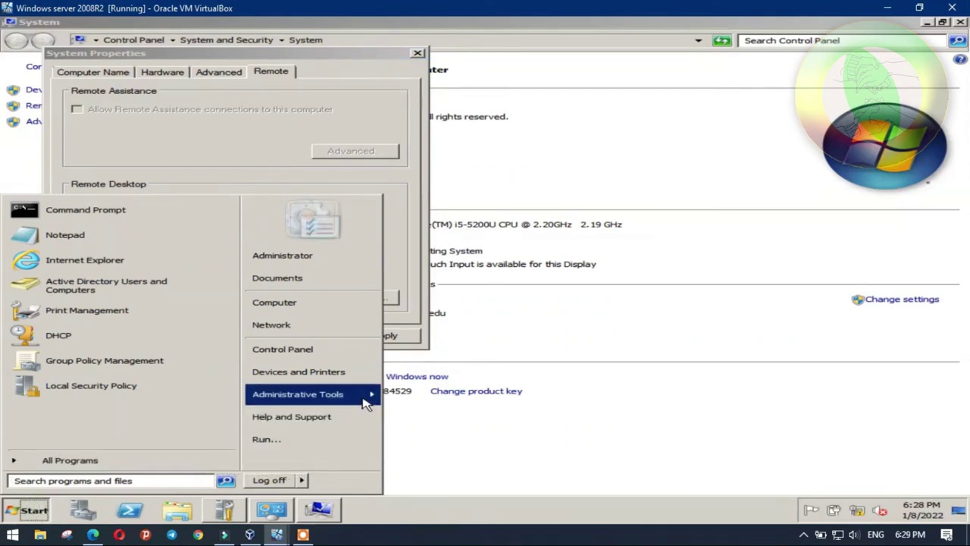
mouse_move(366, 404)
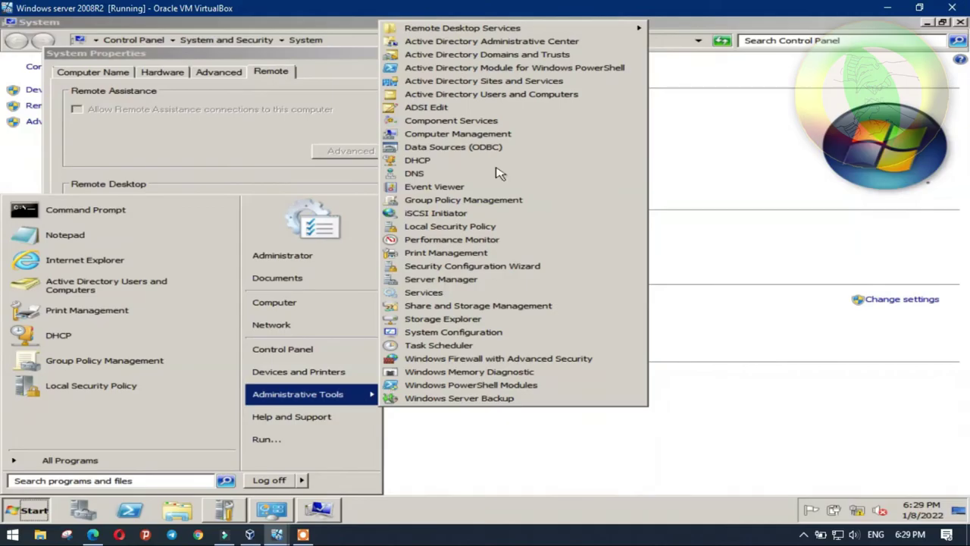
mouse_move(434, 32)
left_click(715, 175)
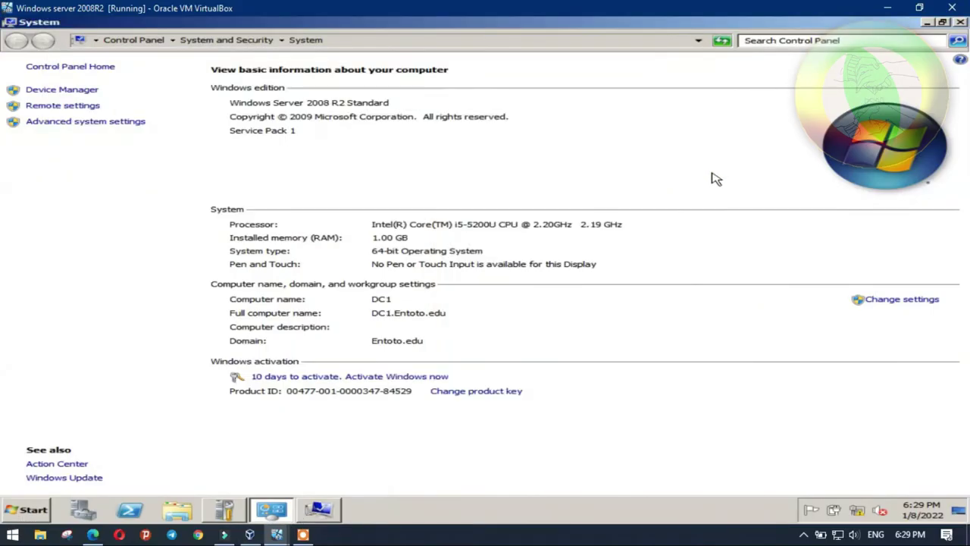
left_click(35, 512)
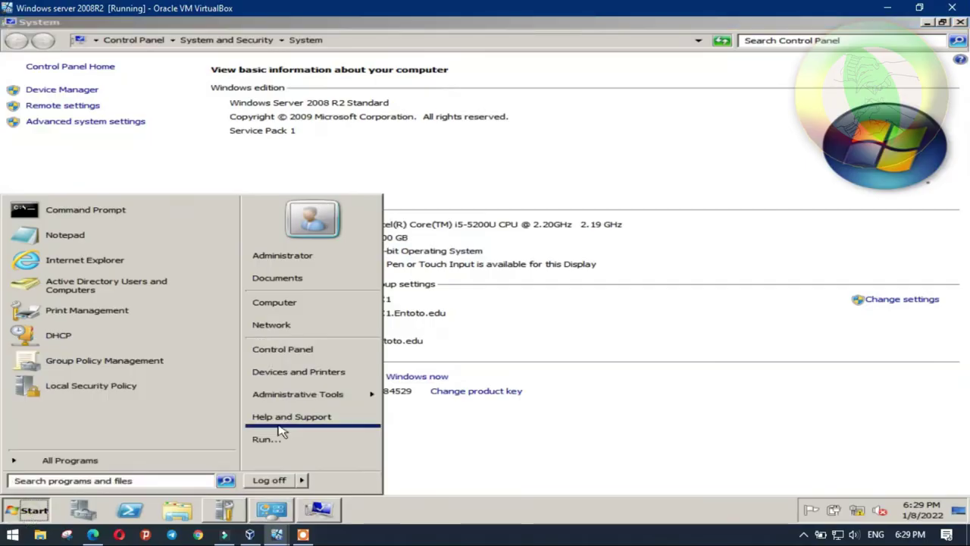
left_click(623, 332)
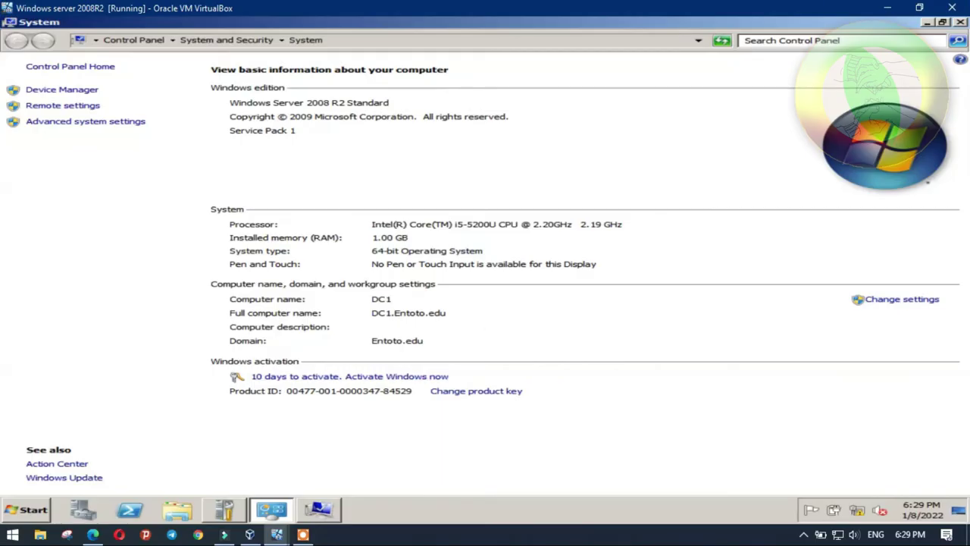
On the server, allow Remote Desktop connections from computers running any version and apply.
left_click(926, 23)
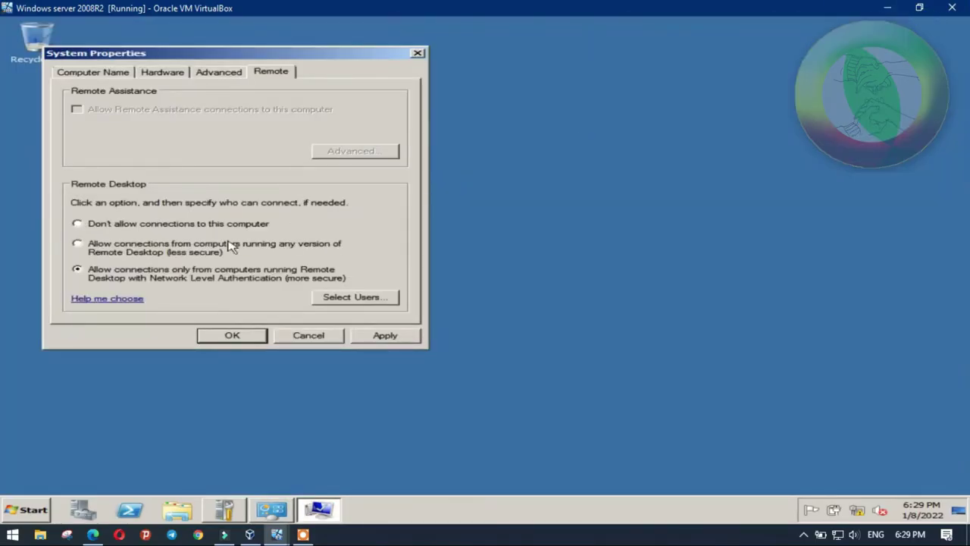
left_click(123, 367)
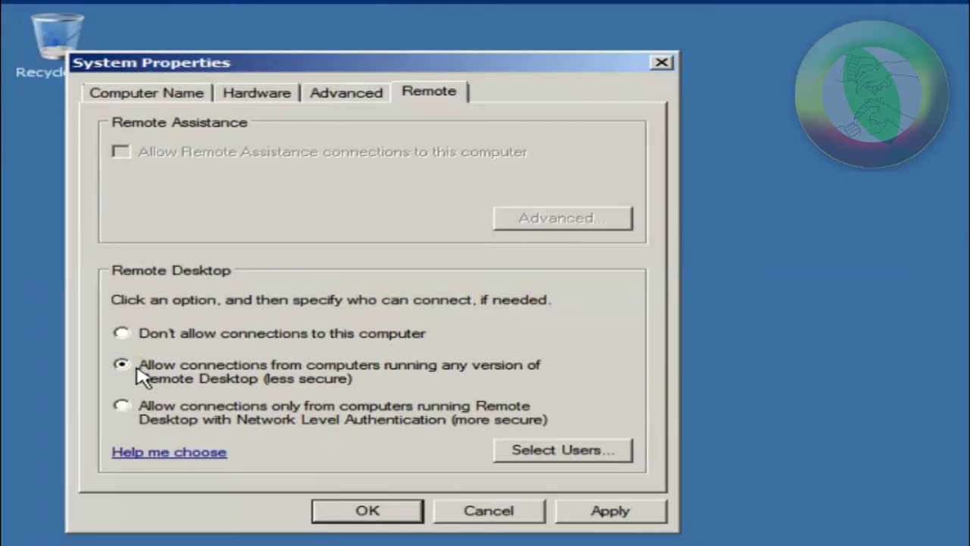
left_click(625, 516)
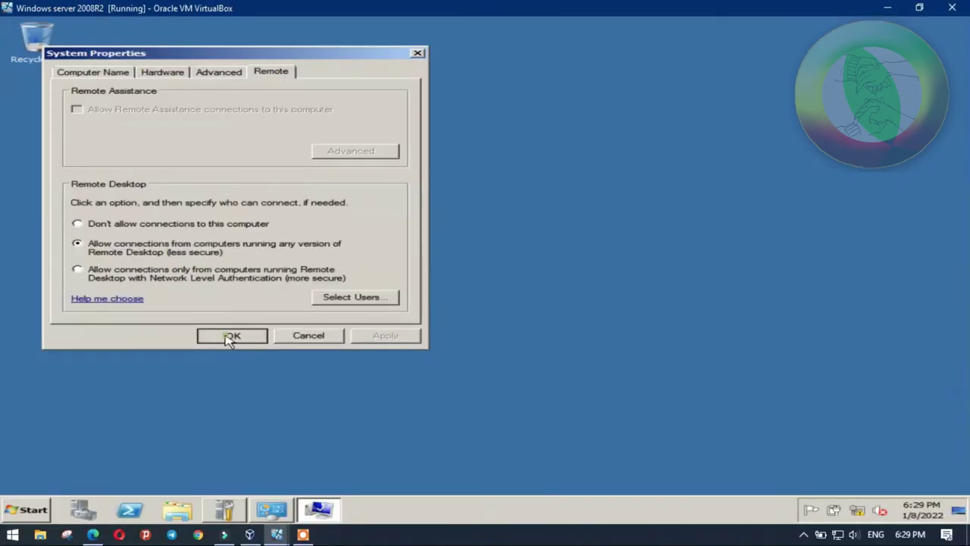
Close System Properties and switch to the Windows 8.1 virtual machine.
left_click(358, 512)
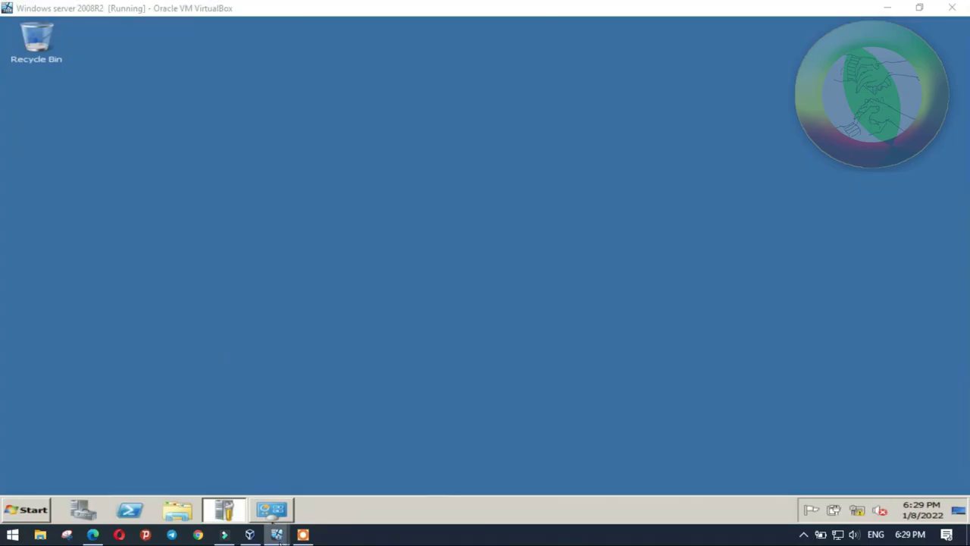
mouse_move(276, 534)
left_click(221, 487)
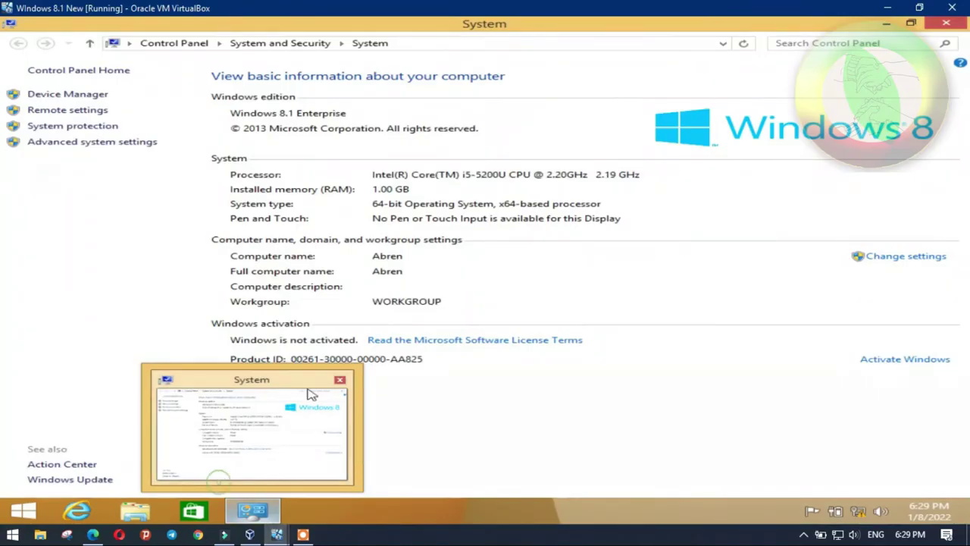
Close the client's System window and launch Remote Desktop Connection by searching 'remote'.
left_click(266, 447)
left_click(957, 25)
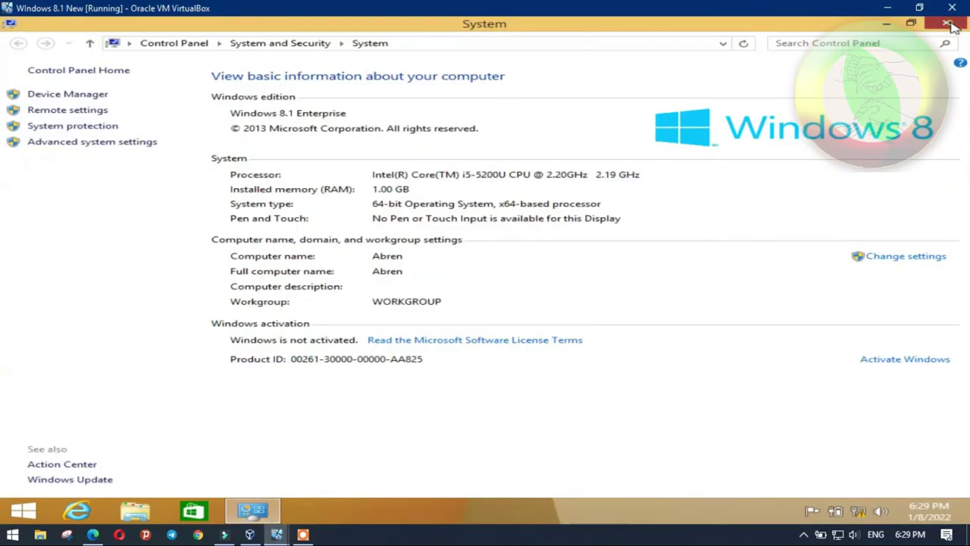
key("super")
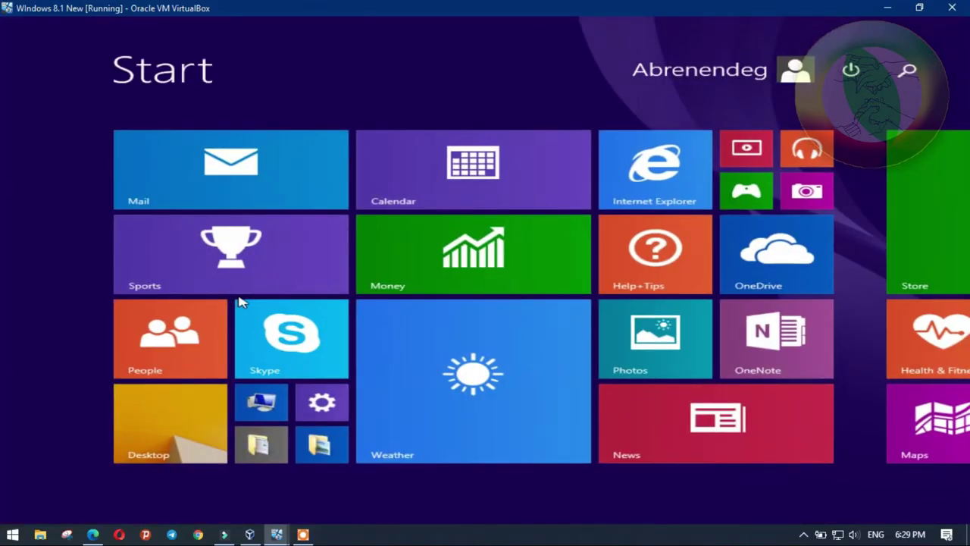
type("remo")
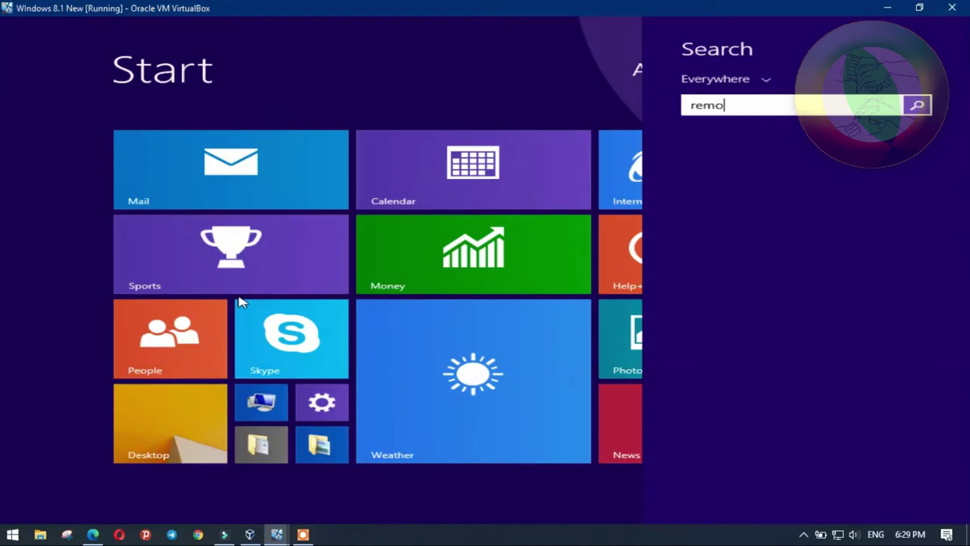
type("t")
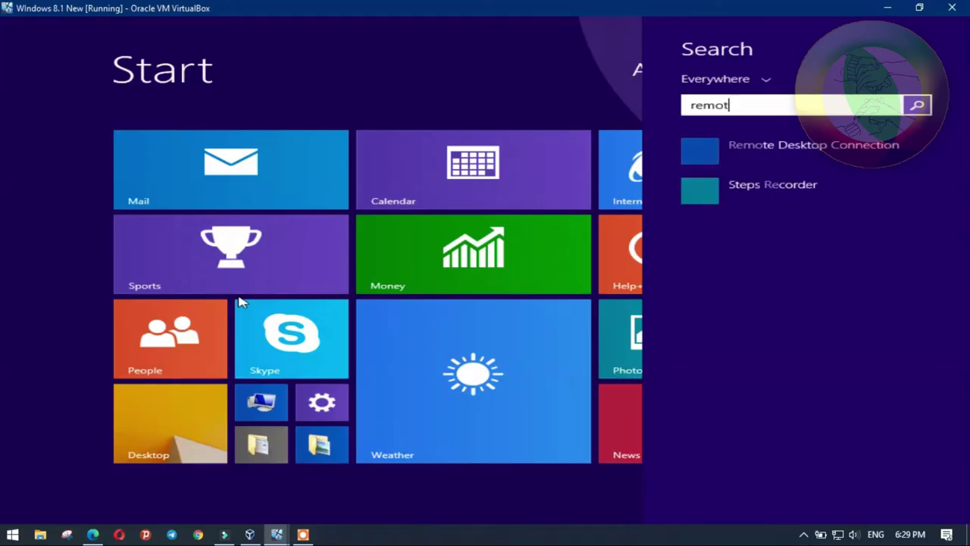
type("e Desktop Connection")
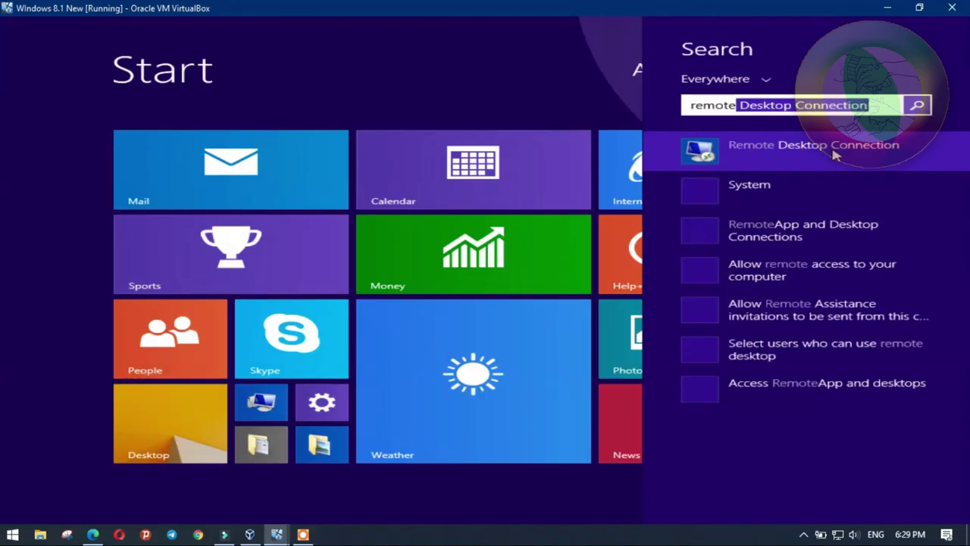
left_click(796, 150)
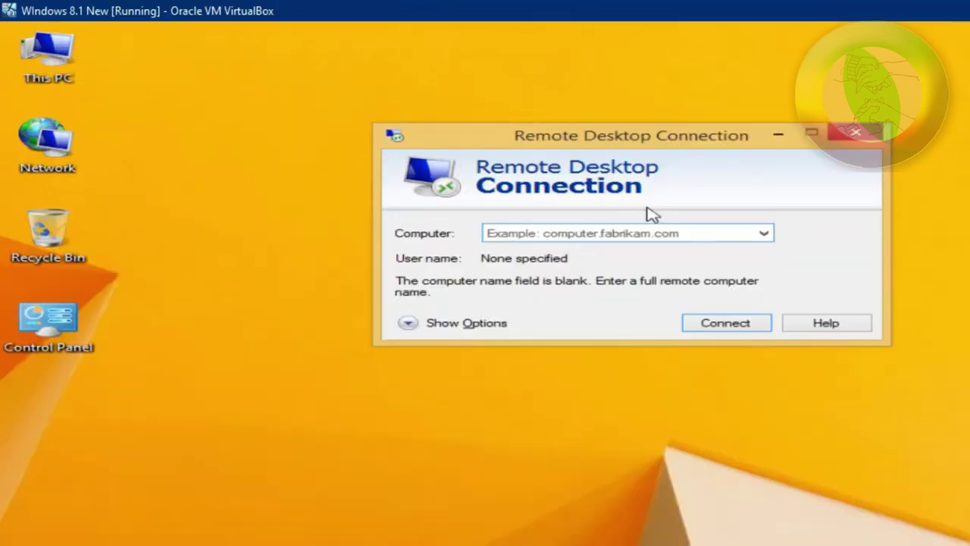
Enter 10.20.0.2 as the remote computer and connect.
type("\\")
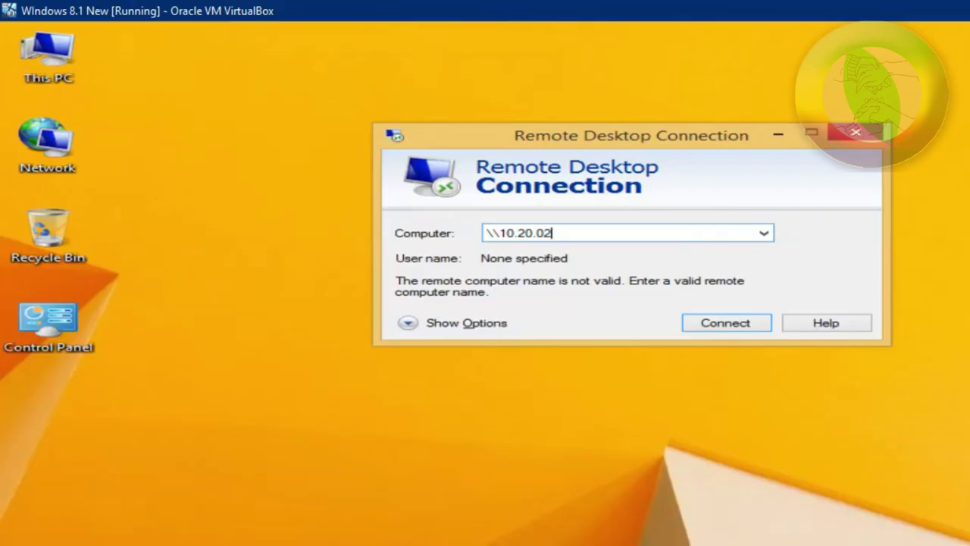
type("10.20.0.")
left_click(725, 326)
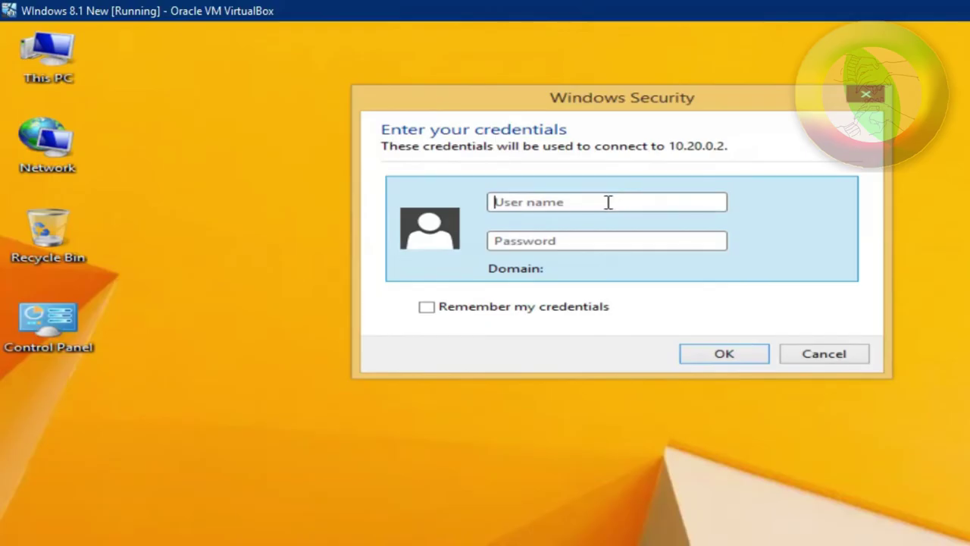
Sign in as Administrator with the account password and submit the credentials.
type("Administrator")
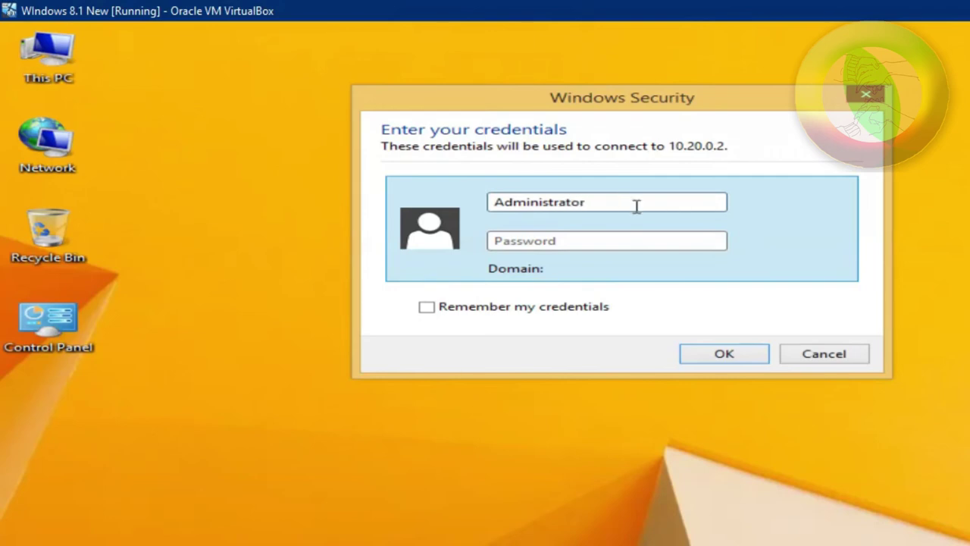
left_click(579, 240)
type("P")
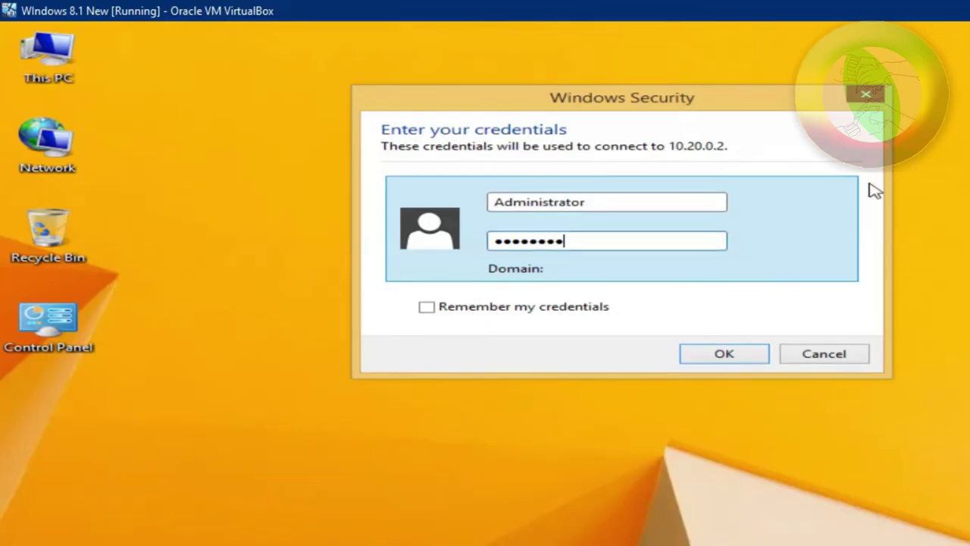
left_click(715, 356)
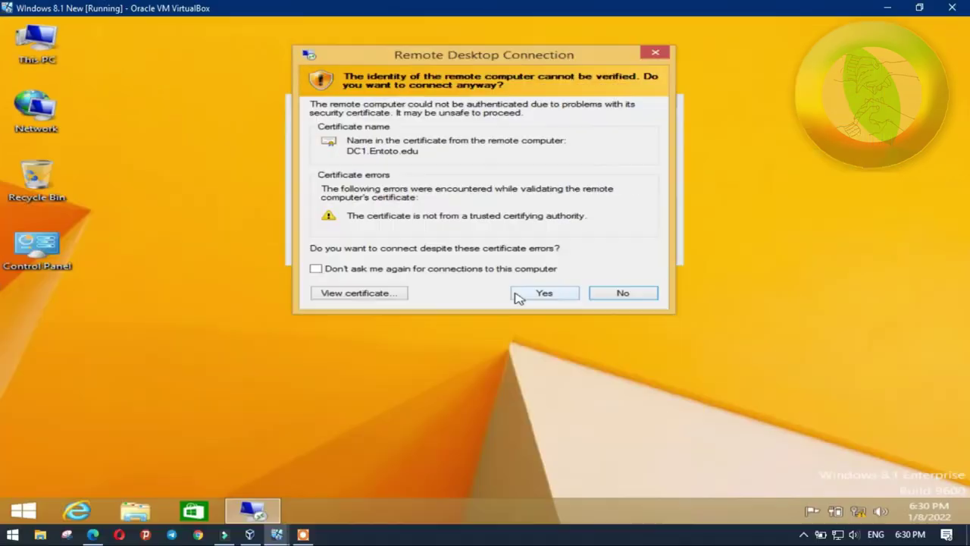
Accept the DC1.Entoto.edu certificate warning and toggle the remote session between windowed and full-screen.
left_click(535, 296)
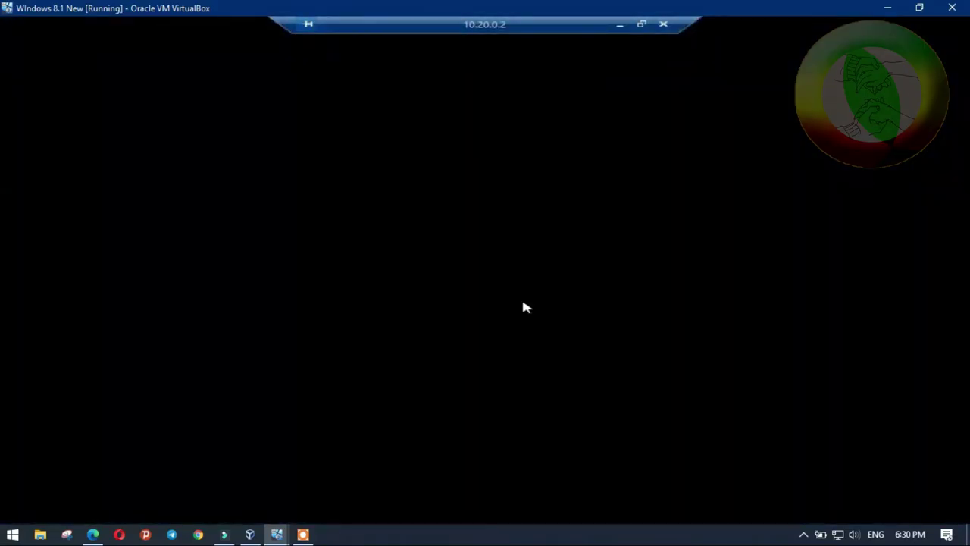
left_click(640, 26)
left_click_drag(639, 28, 747, 56)
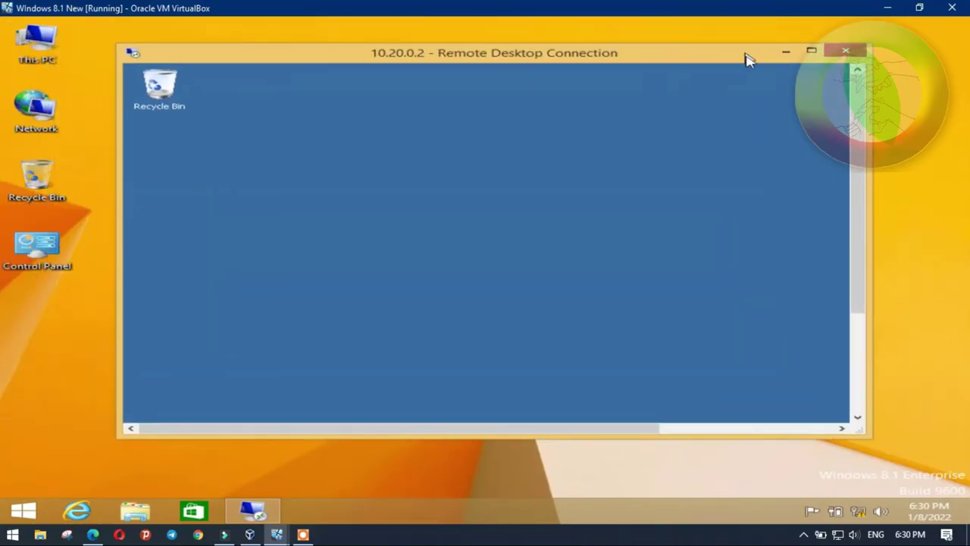
left_click(812, 51)
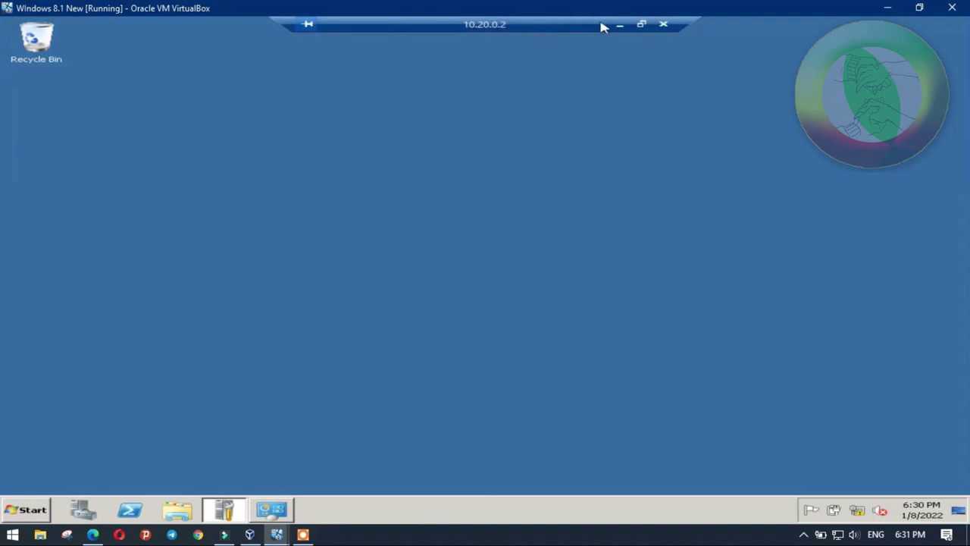
left_click(641, 25)
mouse_move(509, 63)
left_mouse_down()
mouse_move(538, 93)
mouse_move(493, 63)
left_mouse_up()
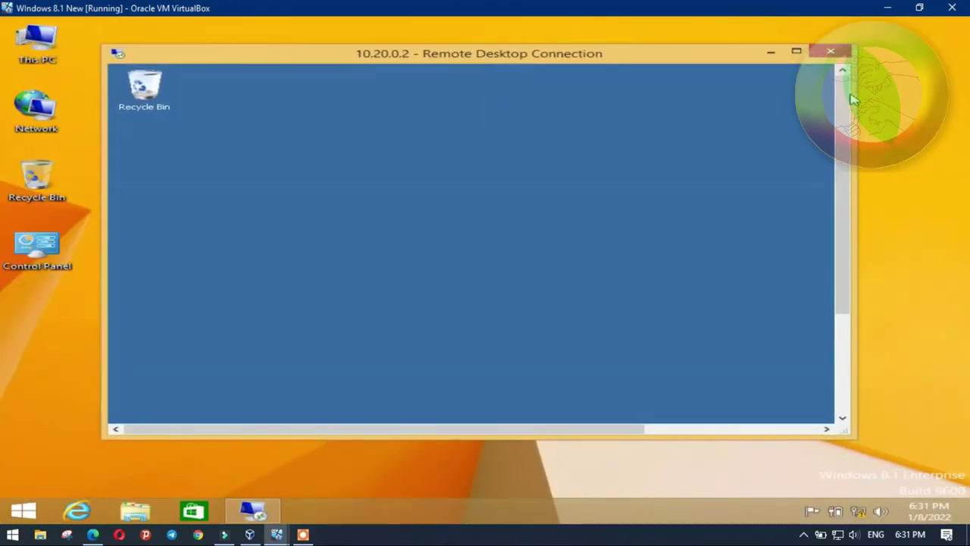
left_click(796, 51)
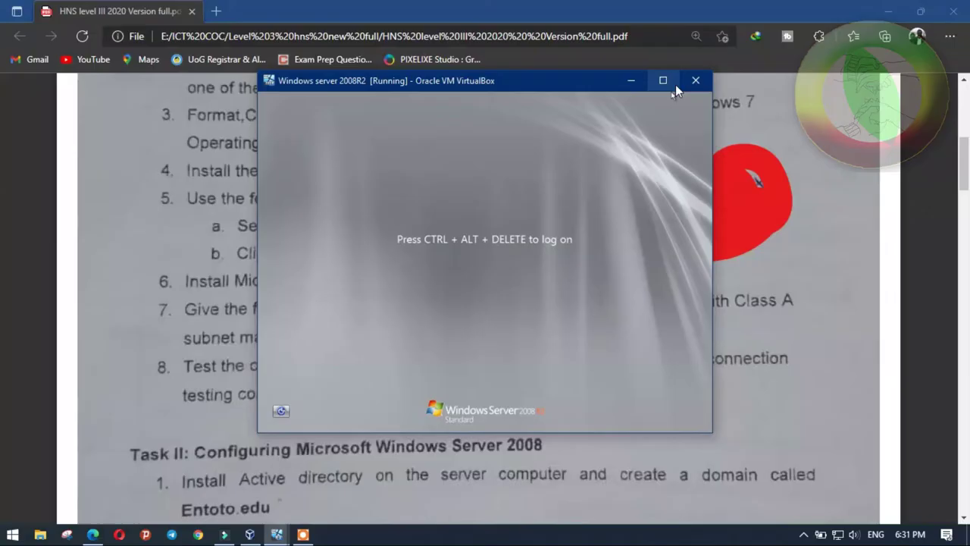
Switch between the VirtualBox machines to bring up the Windows 8.1 client.
left_click(663, 81)
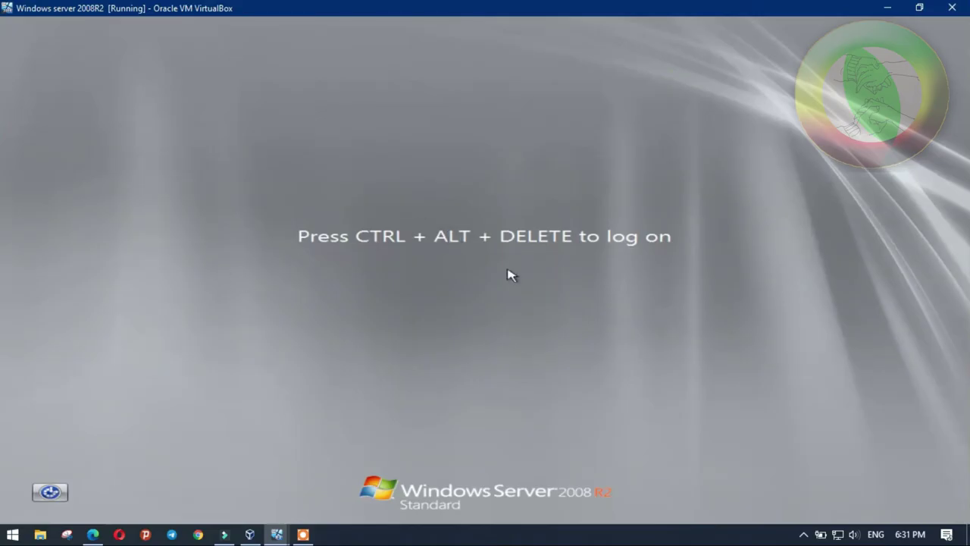
mouse_move(277, 534)
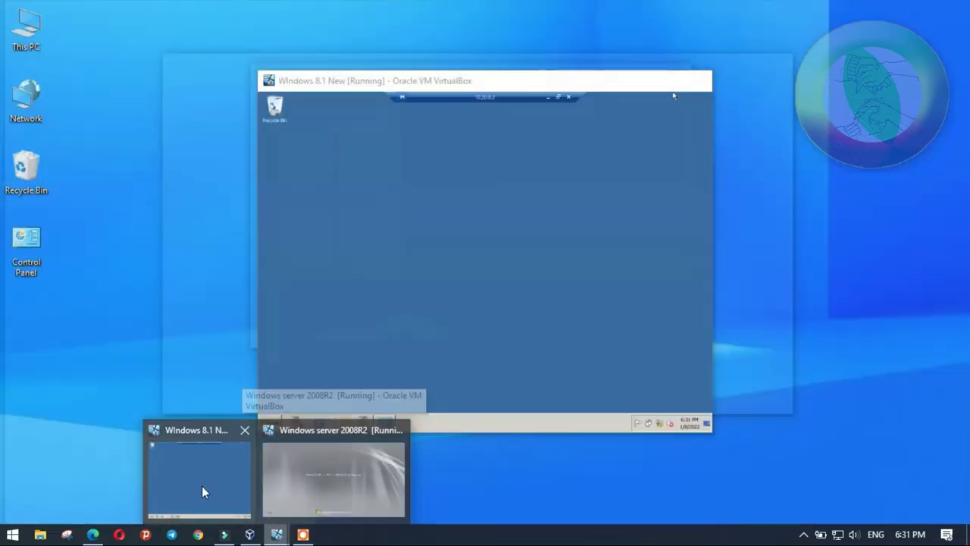
left_click(210, 484)
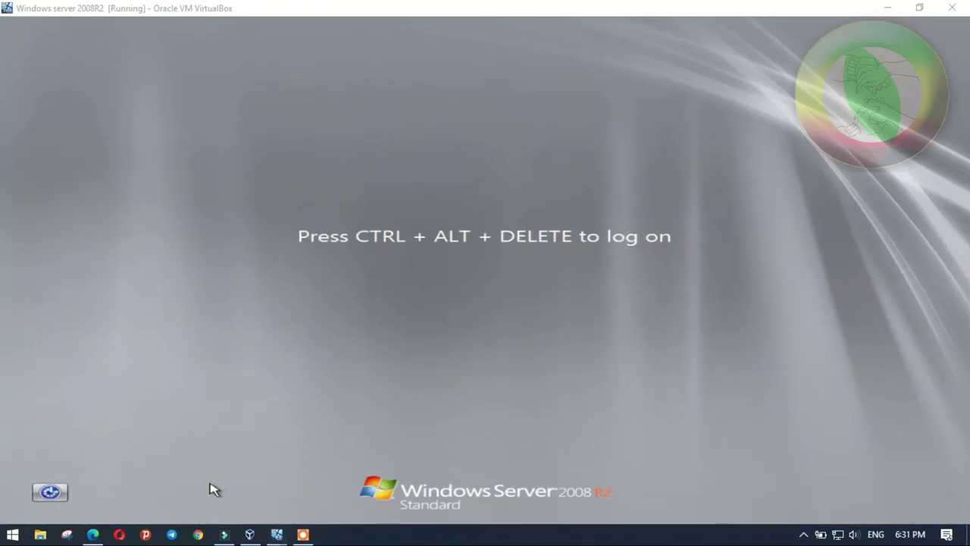
mouse_move(276, 534)
left_click(198, 474)
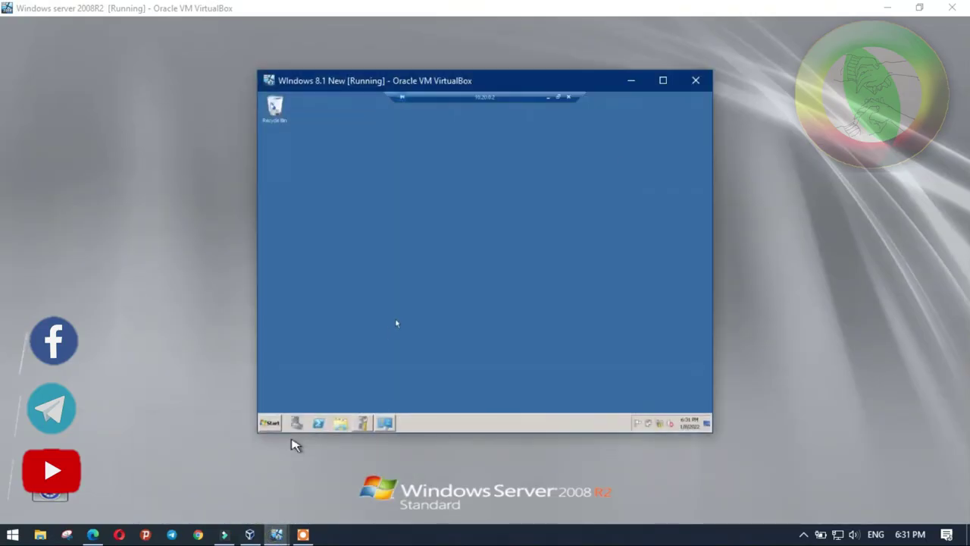
Disconnect the Remote Desktop session to 10.20.0.2 and switch to the Windows Server 2008 R2 VM.
left_click(559, 97)
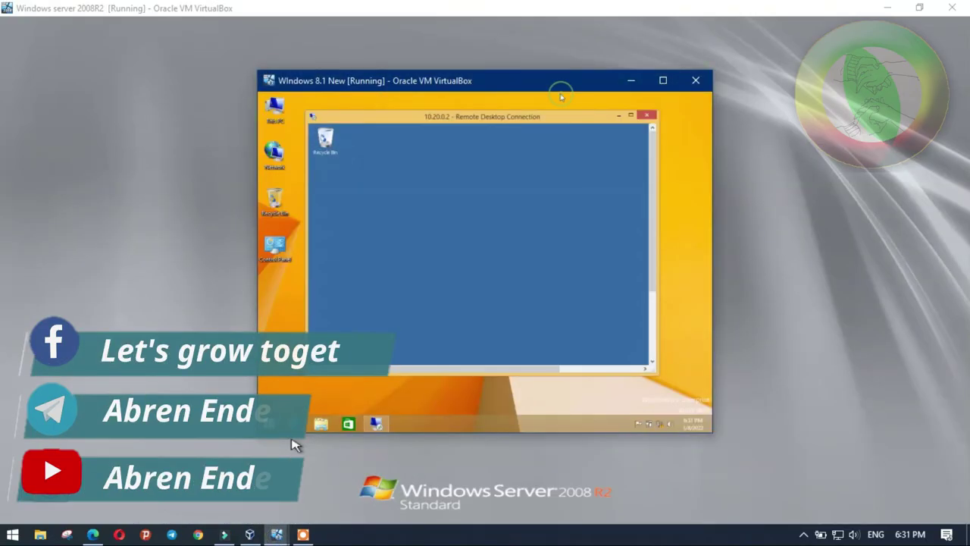
left_click(662, 80)
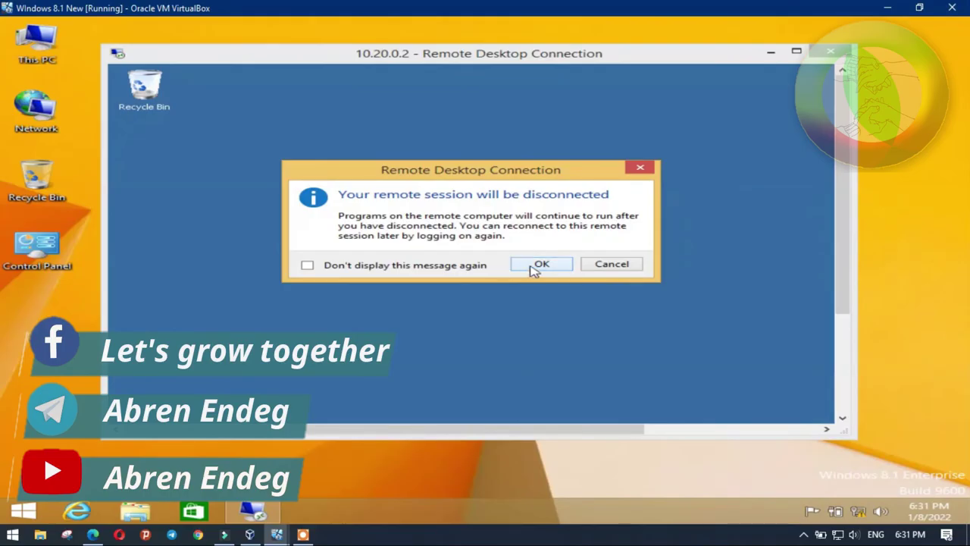
key("alt+F4")
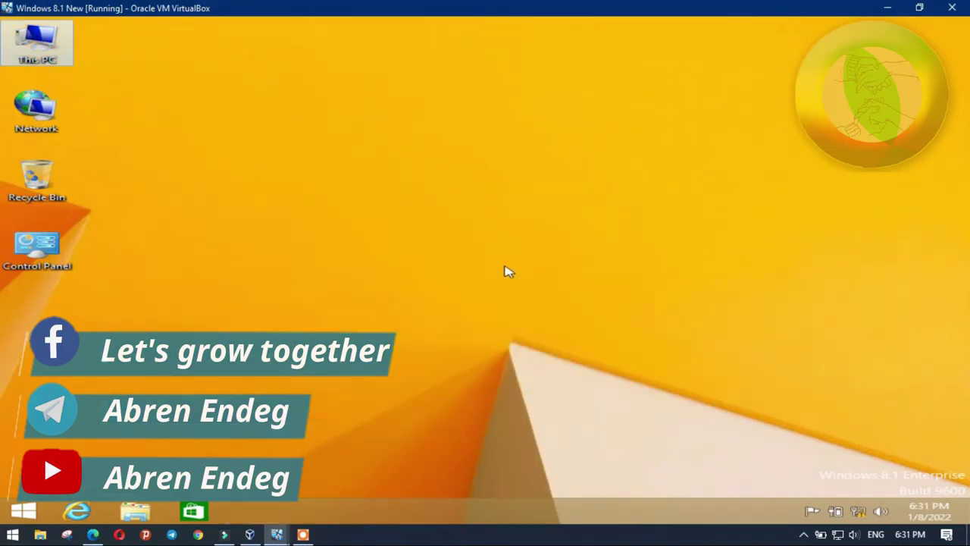
mouse_move(278, 531)
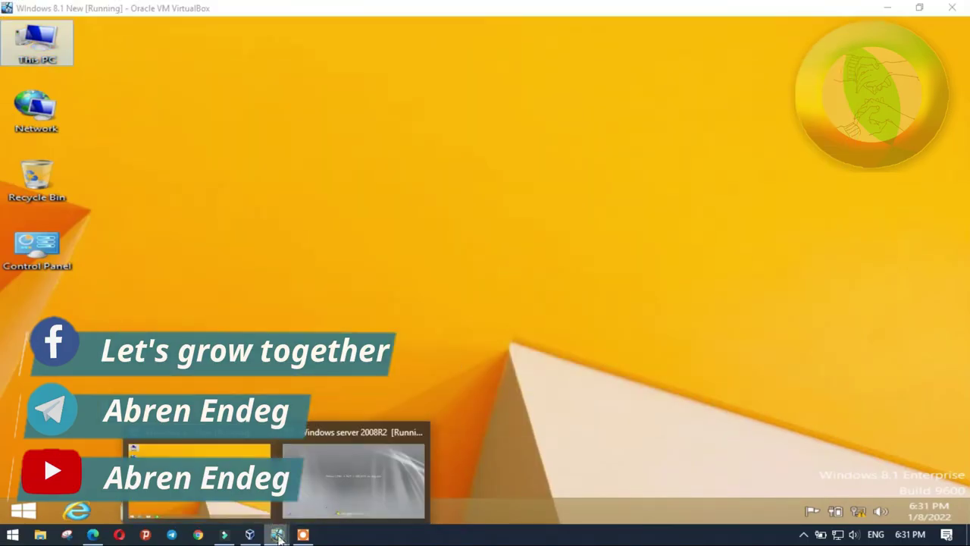
left_click(353, 505)
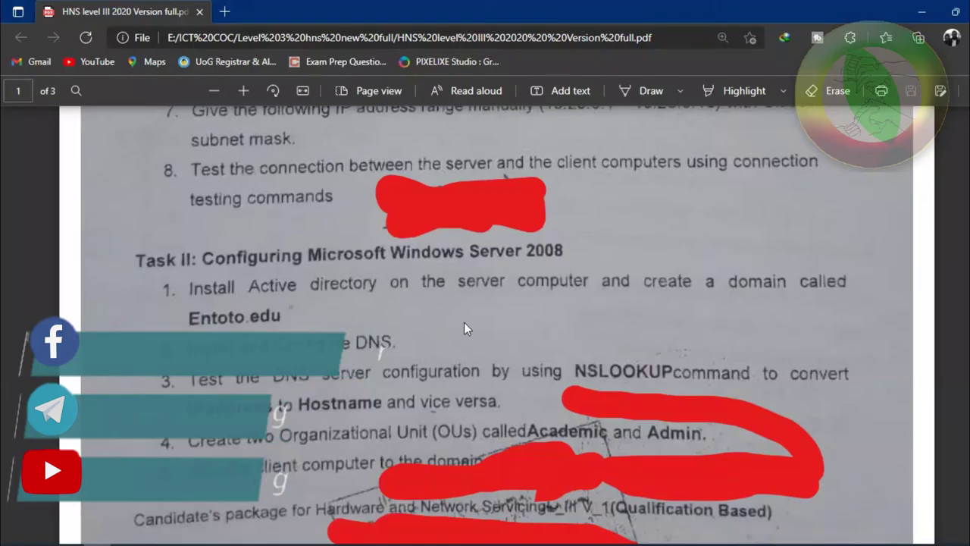
scroll(472, 326, "up", 3)
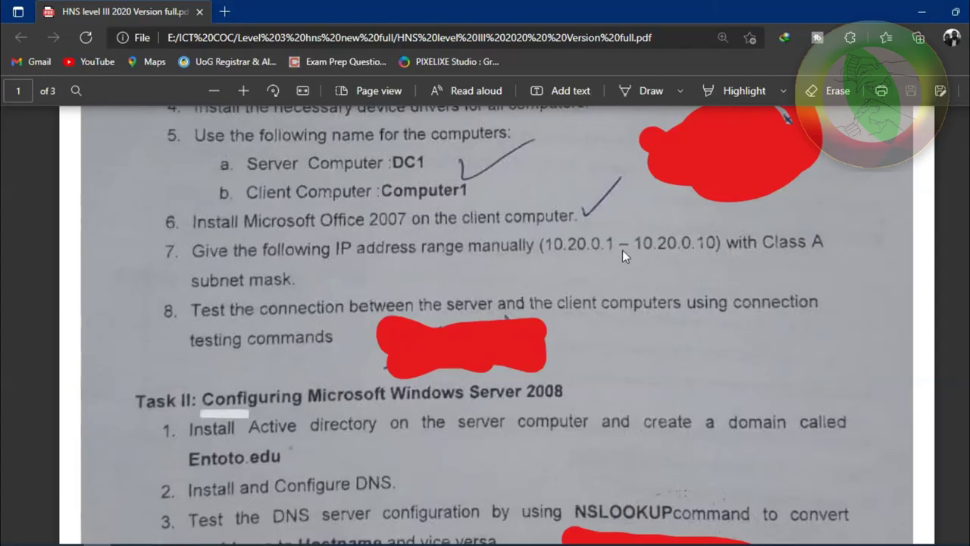
Scroll the PDF exam sheet to the remote-access requirement, then return to the Windows Server 2008 R2 VM.
scroll(611, 254, "up", 2)
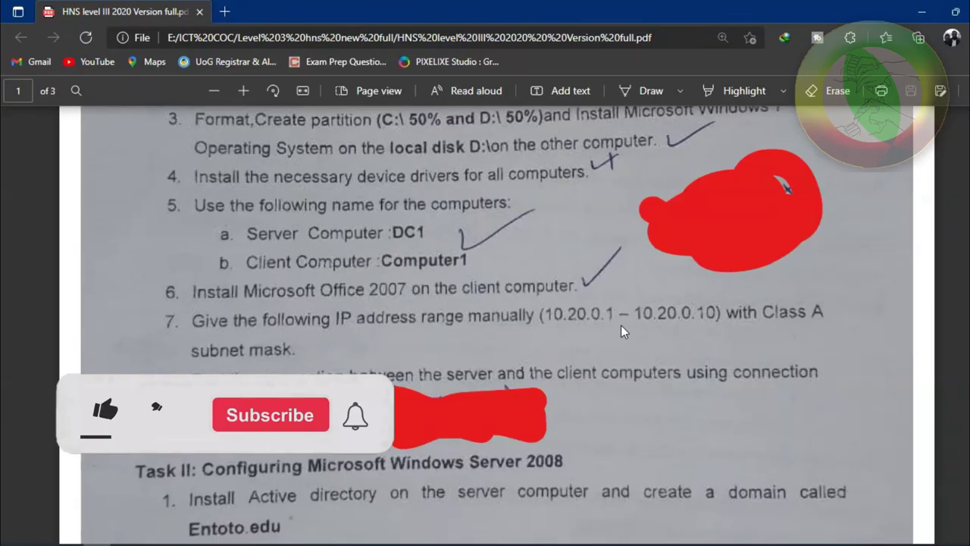
scroll(621, 319, "down", 2)
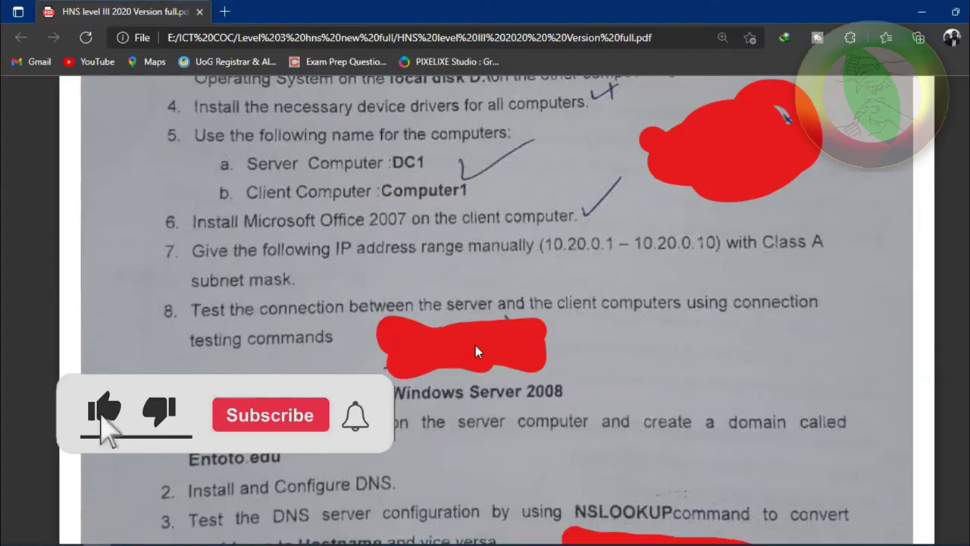
scroll(357, 333, "down", 1)
scroll(353, 334, "down", 1)
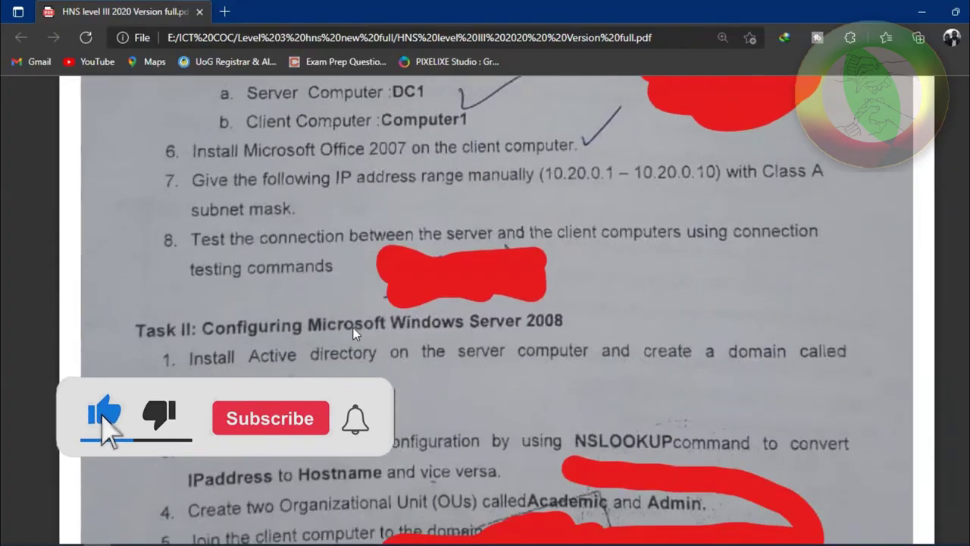
scroll(318, 356, "down", 1)
scroll(289, 304, "up", 1)
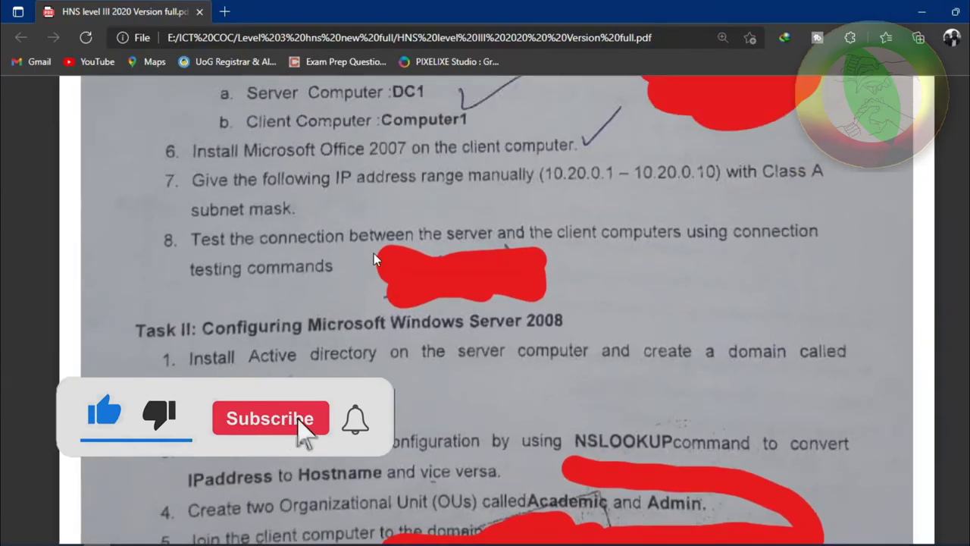
scroll(362, 263, "down", 5)
scroll(361, 263, "down", 8)
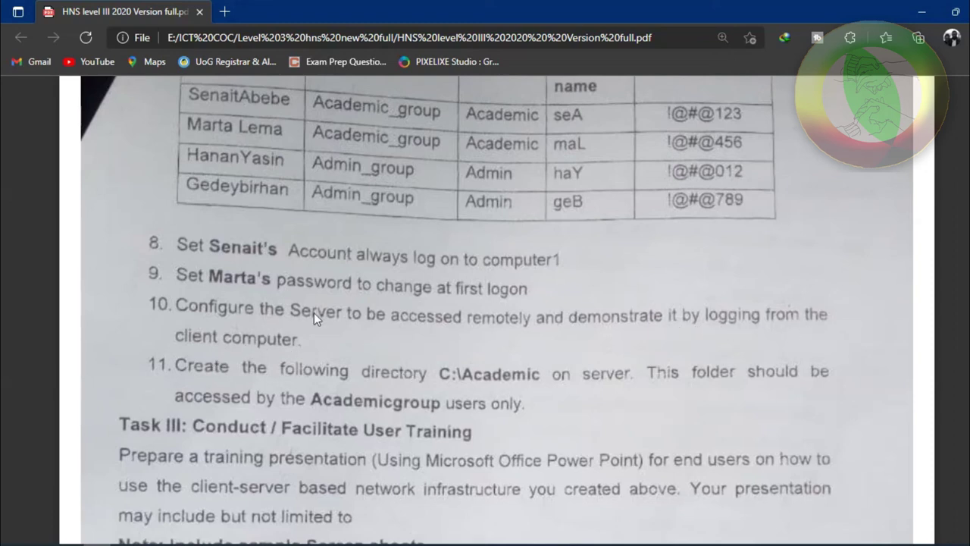
scroll(374, 336, "down", 1)
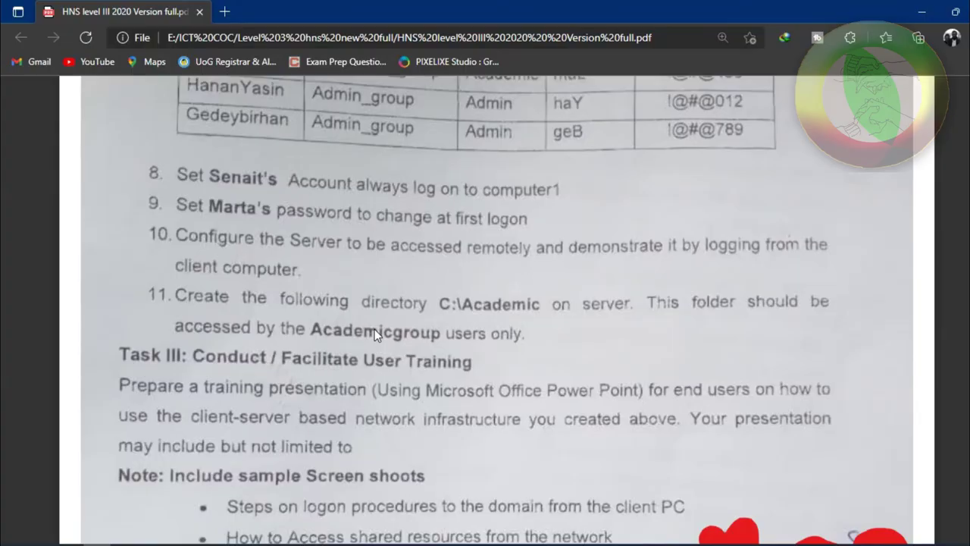
scroll(374, 329, "up", 7)
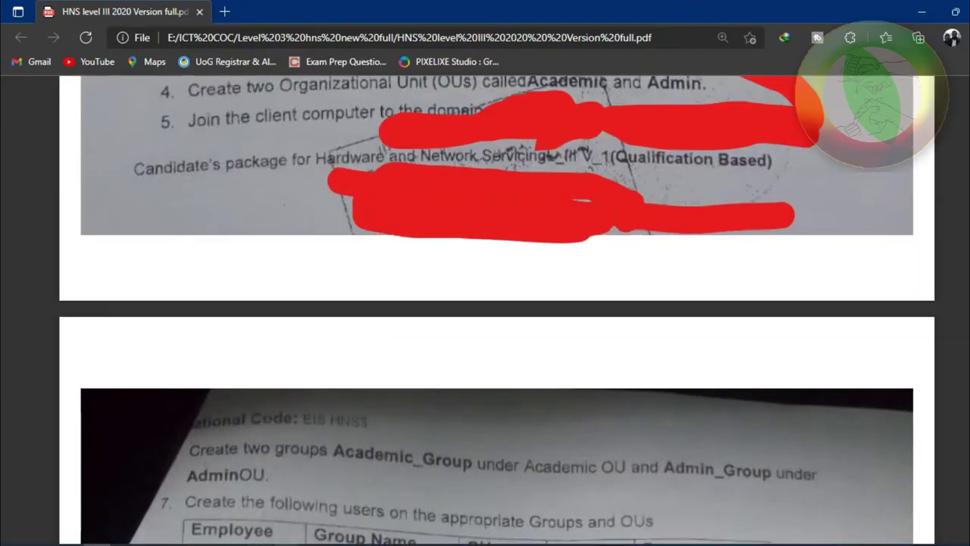
left_click(369, 491)
left_click(32, 532)
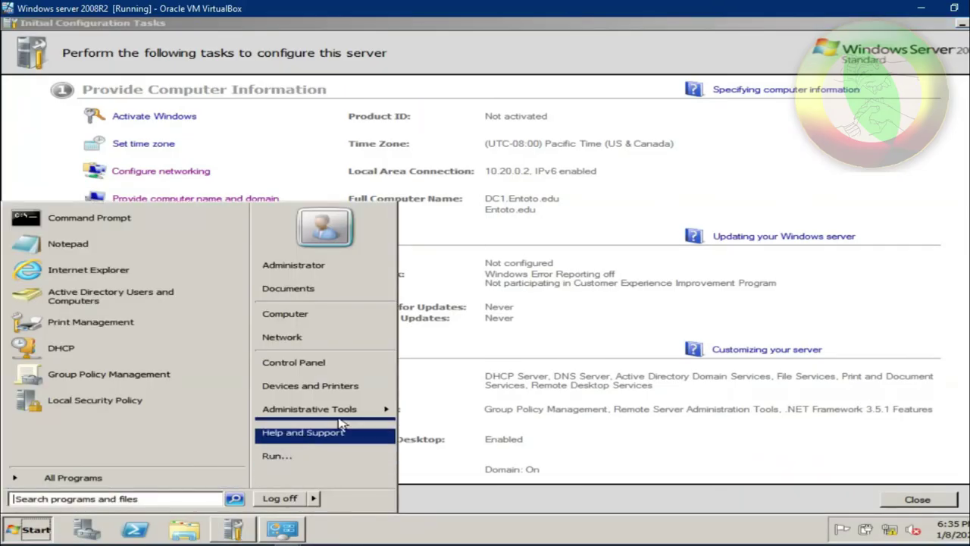
mouse_move(349, 410)
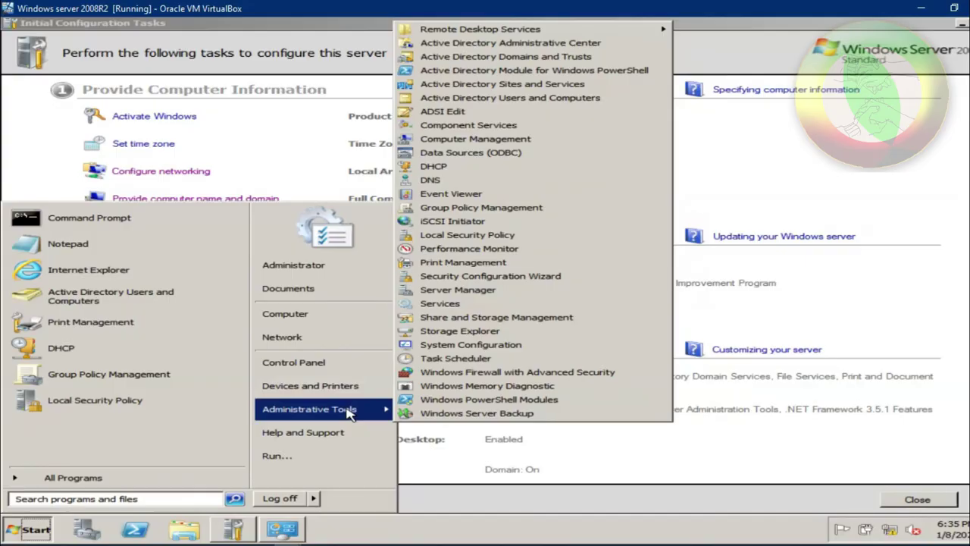
left_click(779, 178)
scroll(455, 318, "down", 1)
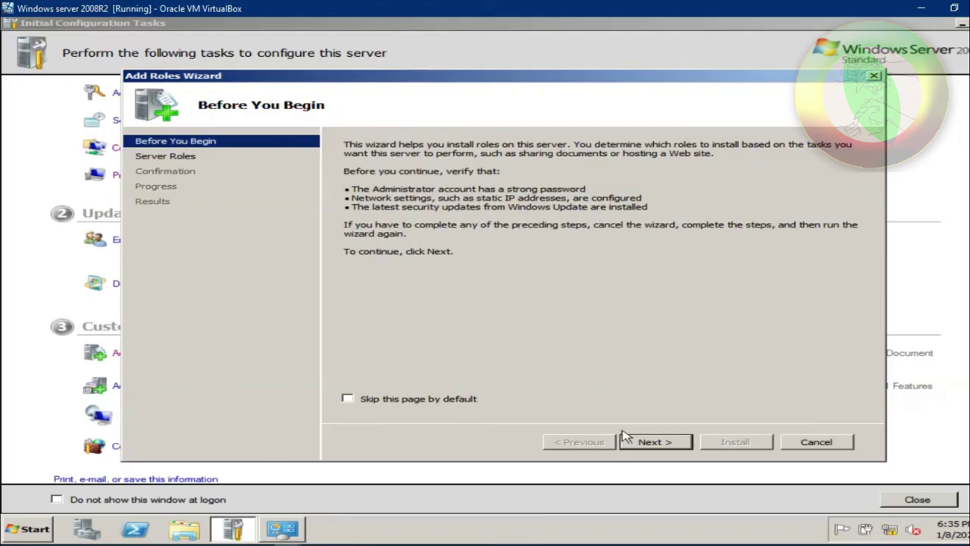
left_click(644, 446)
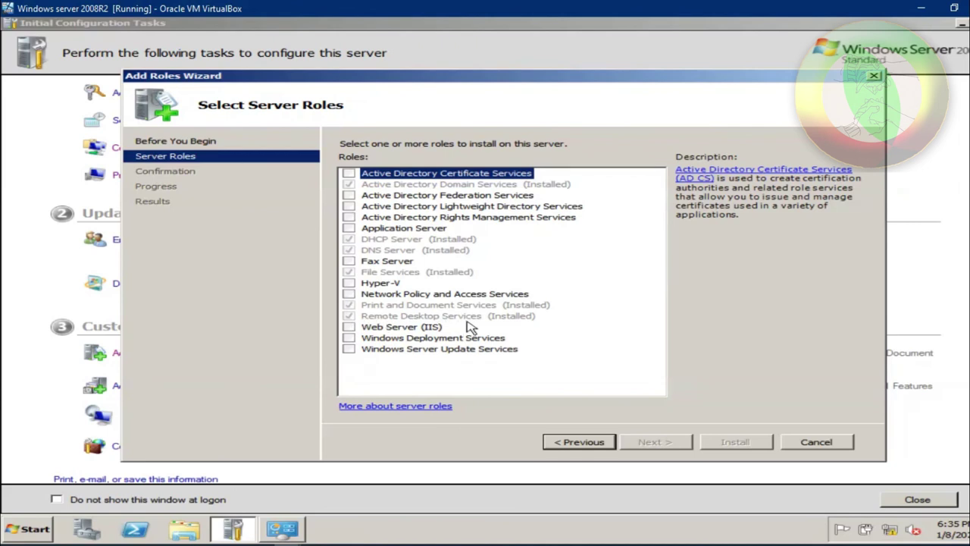
left_click(818, 444)
left_click(565, 278)
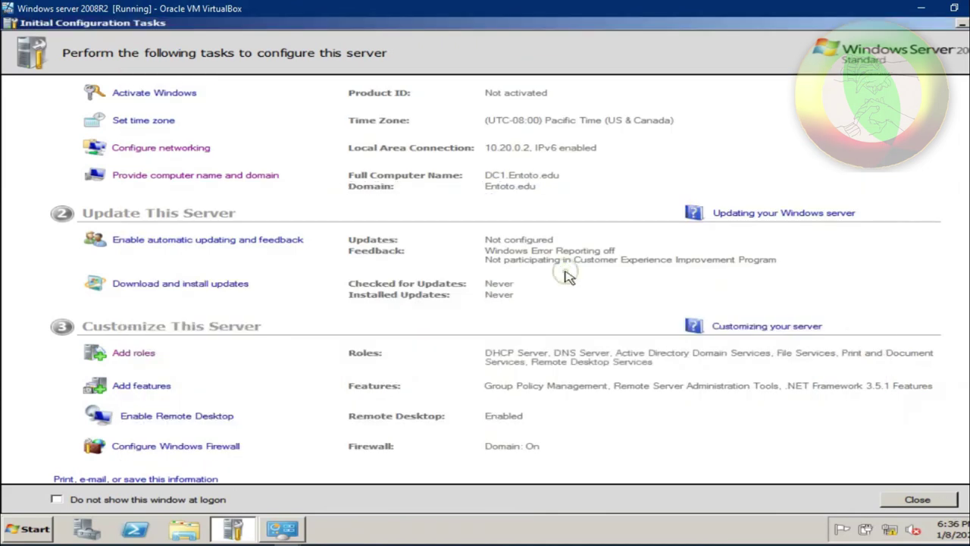